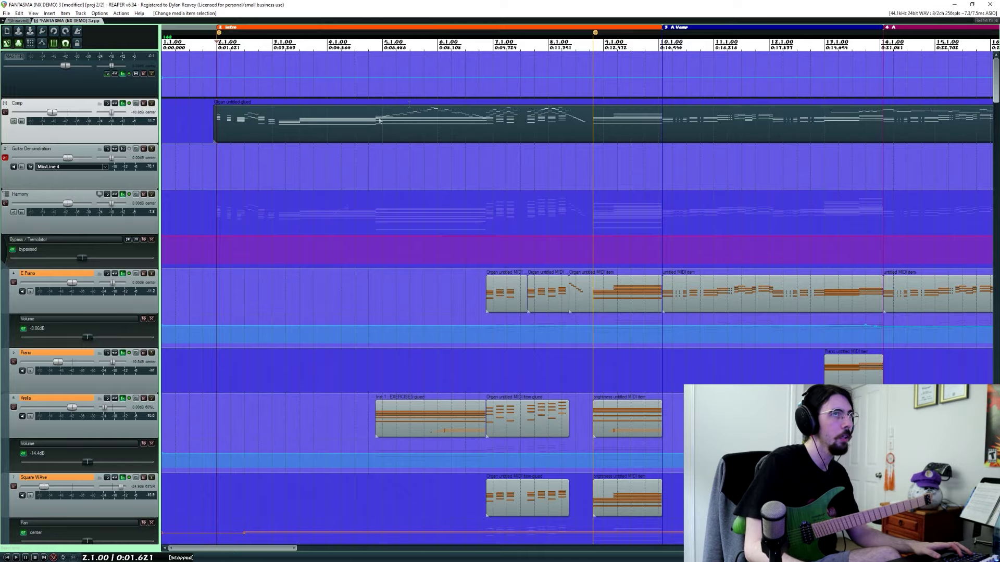
# Open the Organ untitled-glued item from the Comp track in the MIDI editor
pyautogui.hotkey('ctrl', 'alt', 'e')
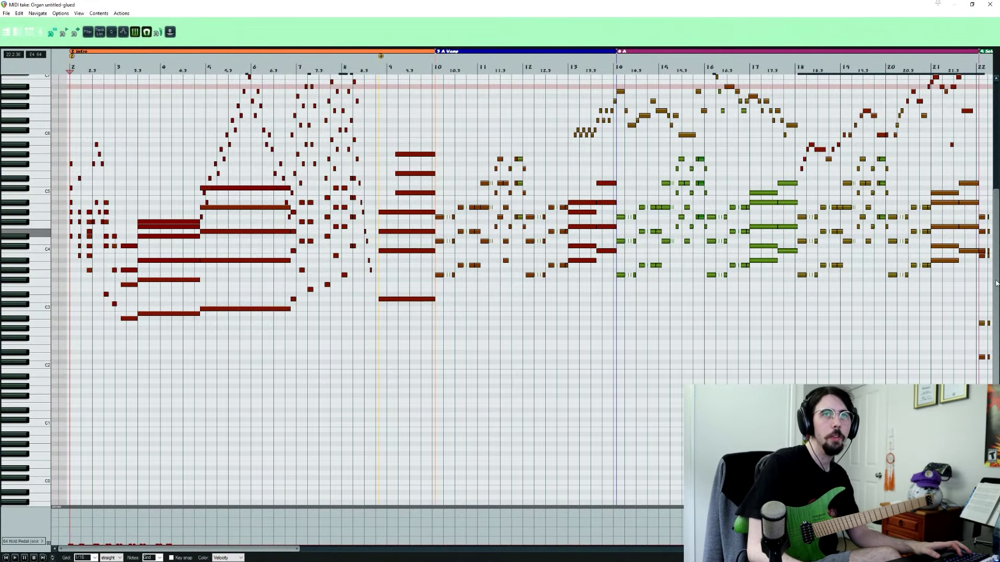
# Scroll and zoom the piano roll to review the organ sketch's chords and arpeggios across bars 2–13
pyautogui.scroll(3, 627, 242)
pyautogui.scroll(-6, 628, 243)
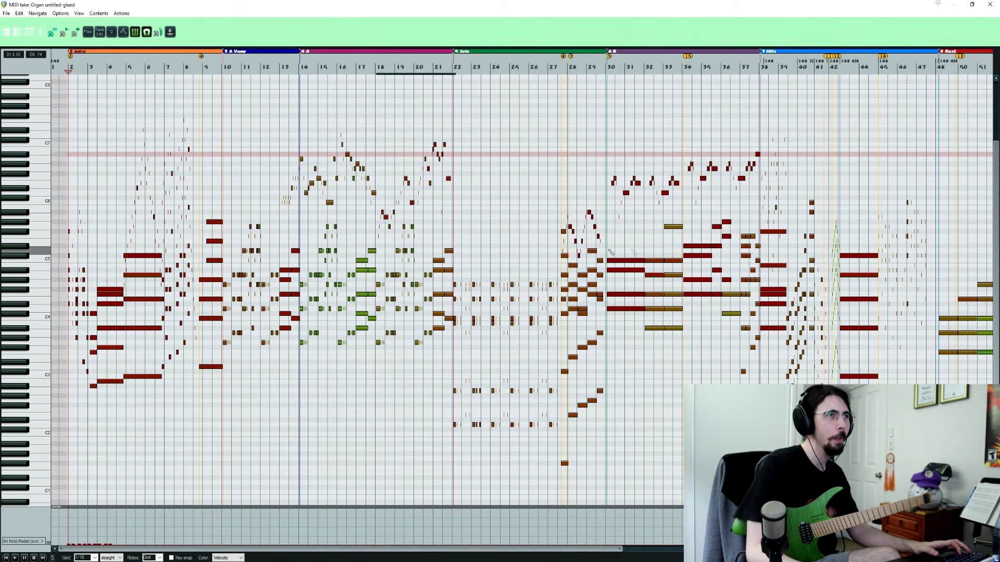
pyautogui.scroll(-4, 610, 252)
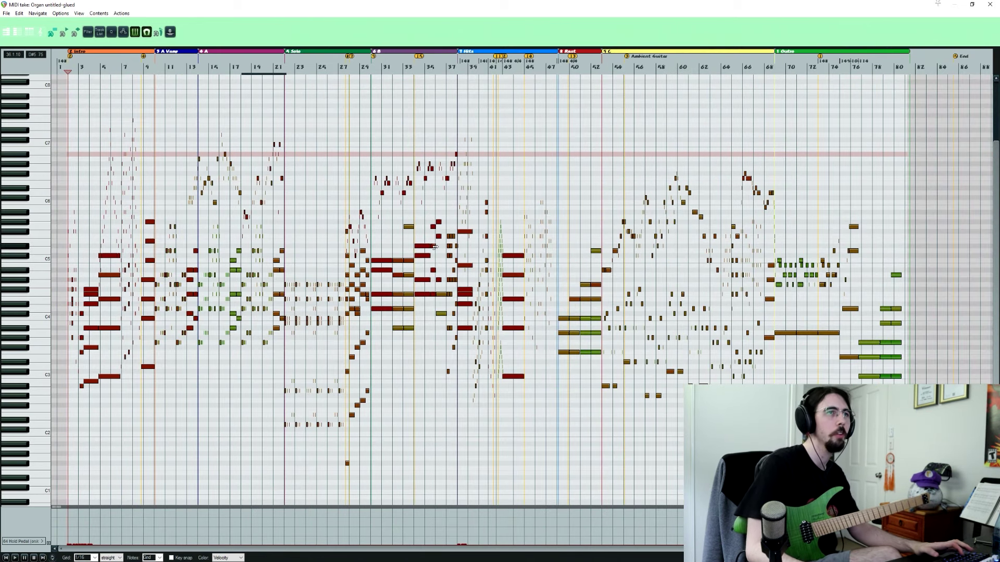
pyautogui.scroll(2, 449, 247)
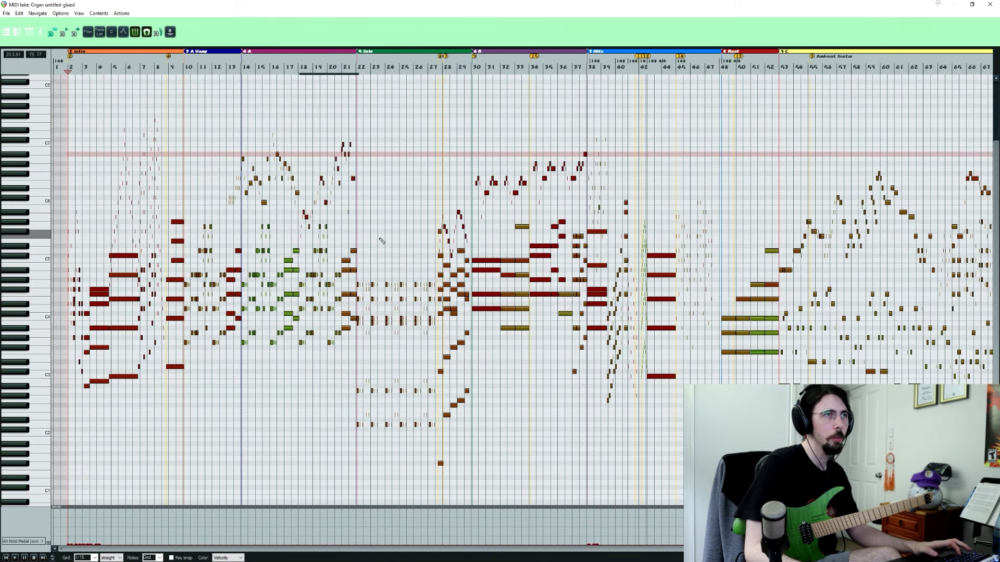
pyautogui.scroll(3, 450, 272)
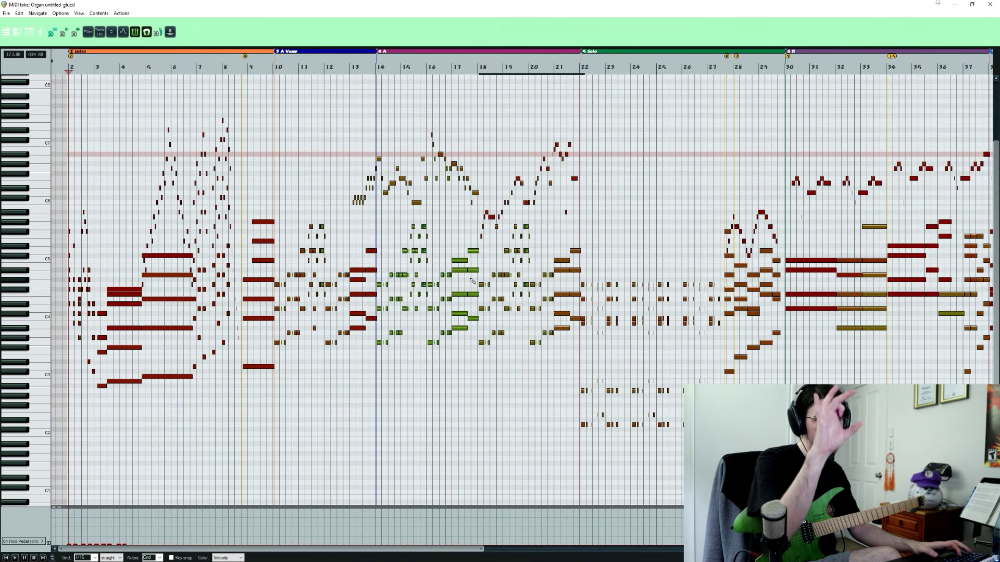
pyautogui.scroll(4, 482, 286)
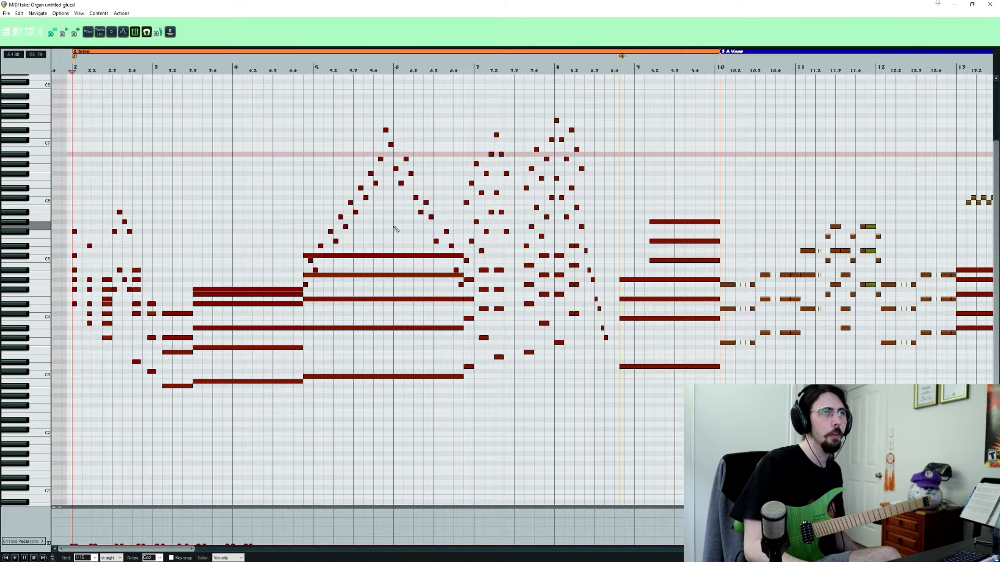
# Restore, reposition, and re-maximize the MIDI editor window
pyautogui.doubleClick(287, 7)
pyautogui.moveTo(339, 163); pyautogui.dragTo(400, 224)
pyautogui.doubleClick(400, 223)
# Play the organ sketch from the intro, following it past bar 46 into the Solo section
pyautogui.press('space')
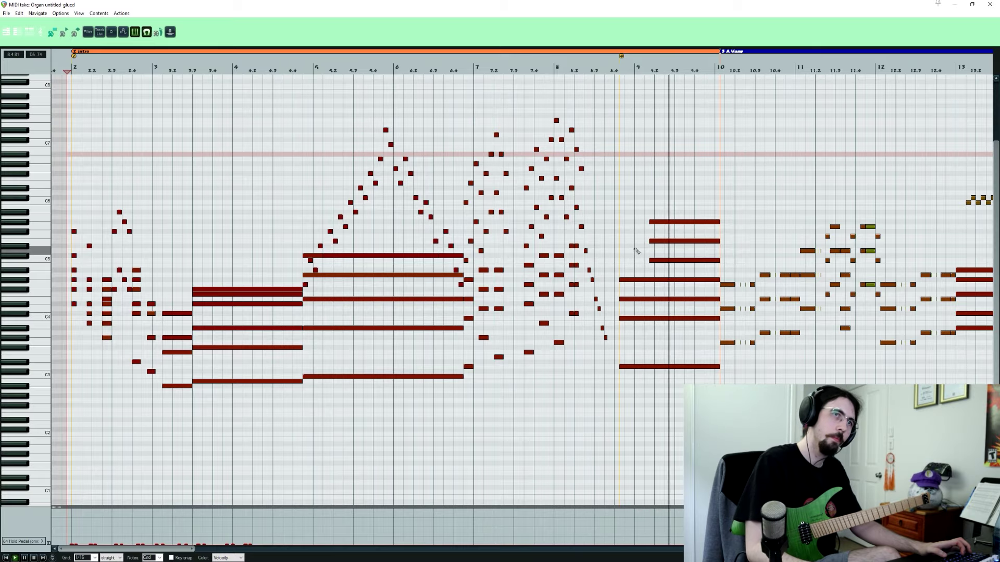
pyautogui.scroll(-3, 596, 270)
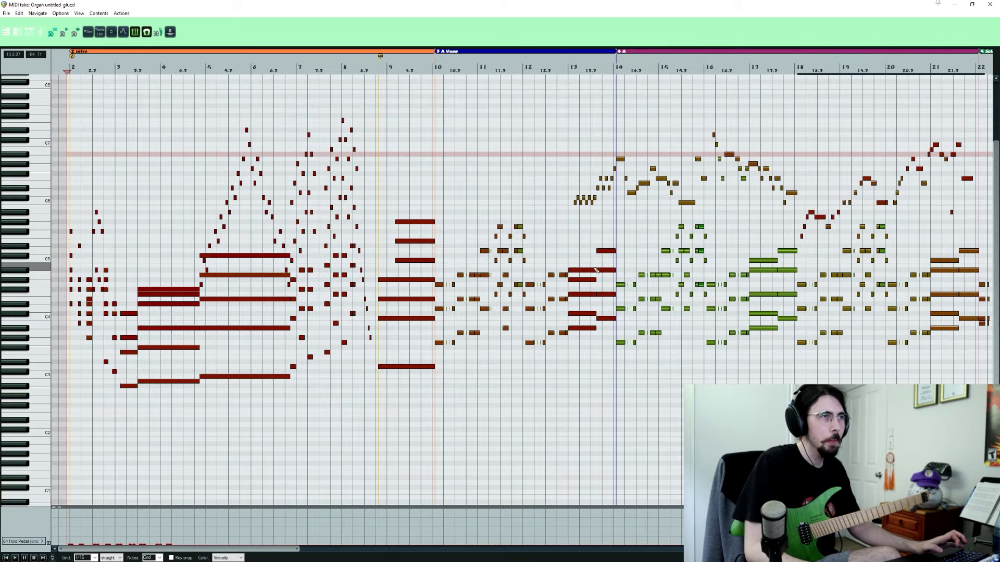
pyautogui.scroll(3, 596, 270)
pyautogui.scroll(-1, 598, 280)
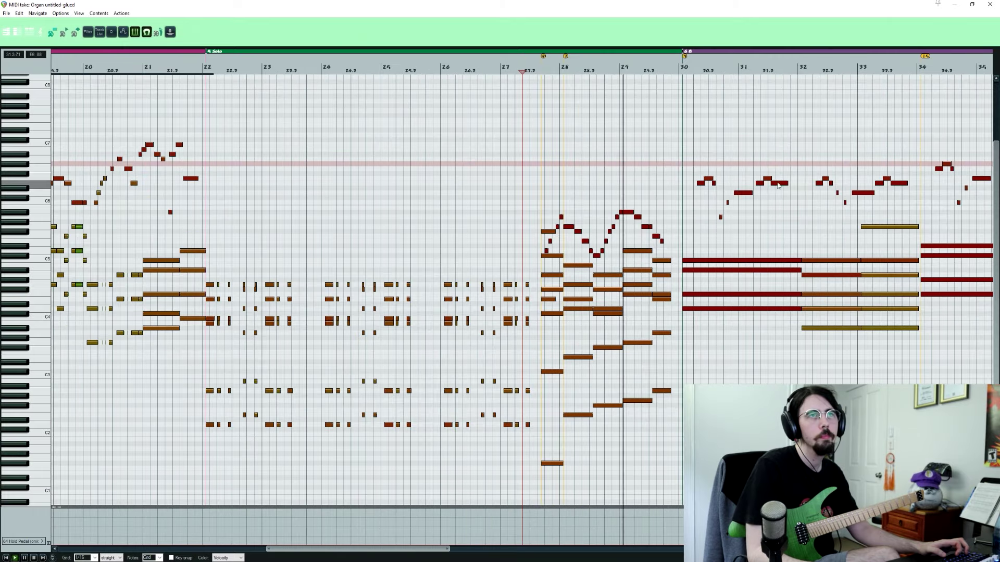
pyautogui.scroll(-1, 671, 188)
# Scroll the piano roll to the sketch's ending, showing the rising line and closing chord around bars 71–80
pyautogui.scroll(-1, 736, 160)
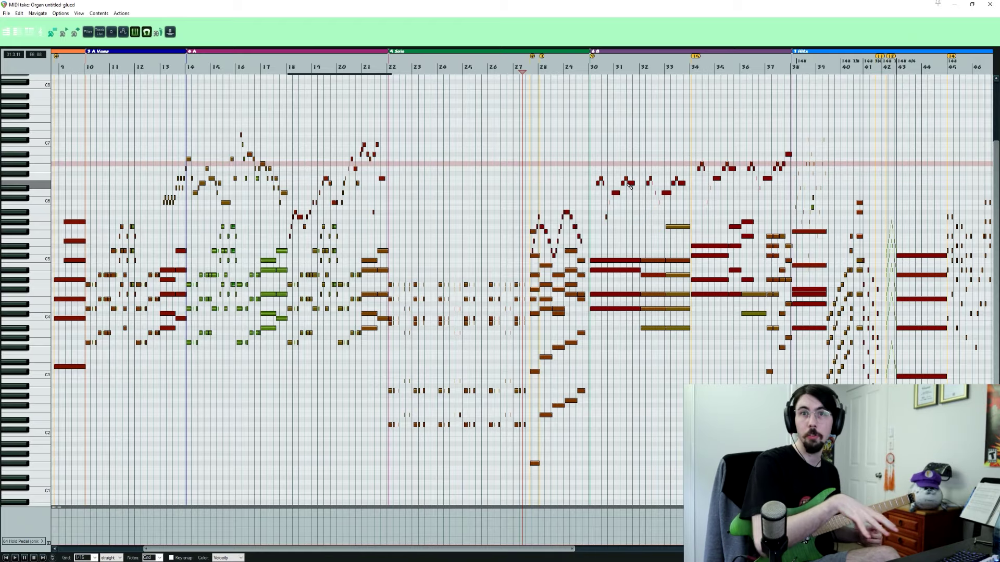
pyautogui.scroll(3, 640, 208)
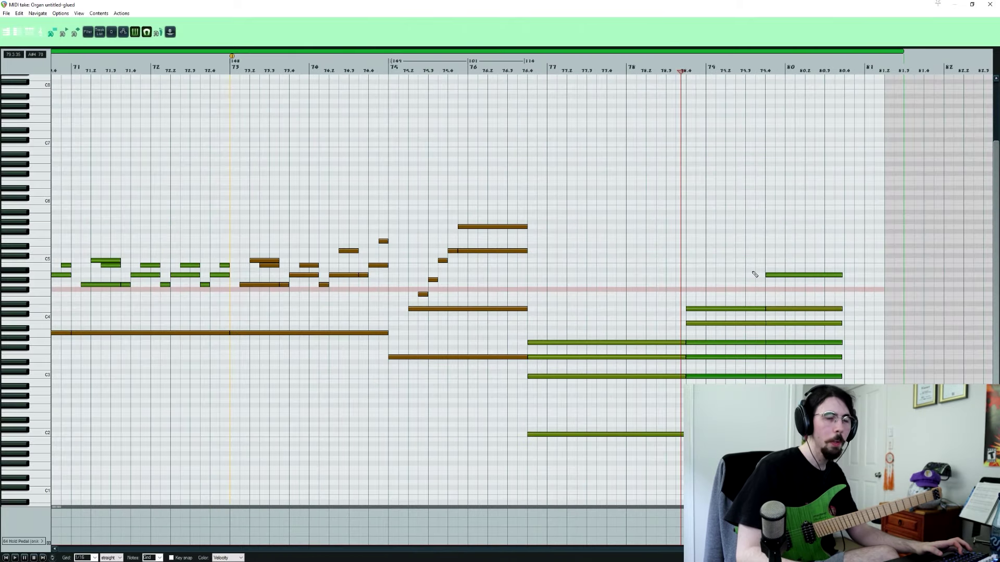
# Close the MIDI editor, play the full arrangement from near bar 22, and select the Harmony folder
pyautogui.click(990, 4)
pyautogui.scroll(-8, 326, 121)
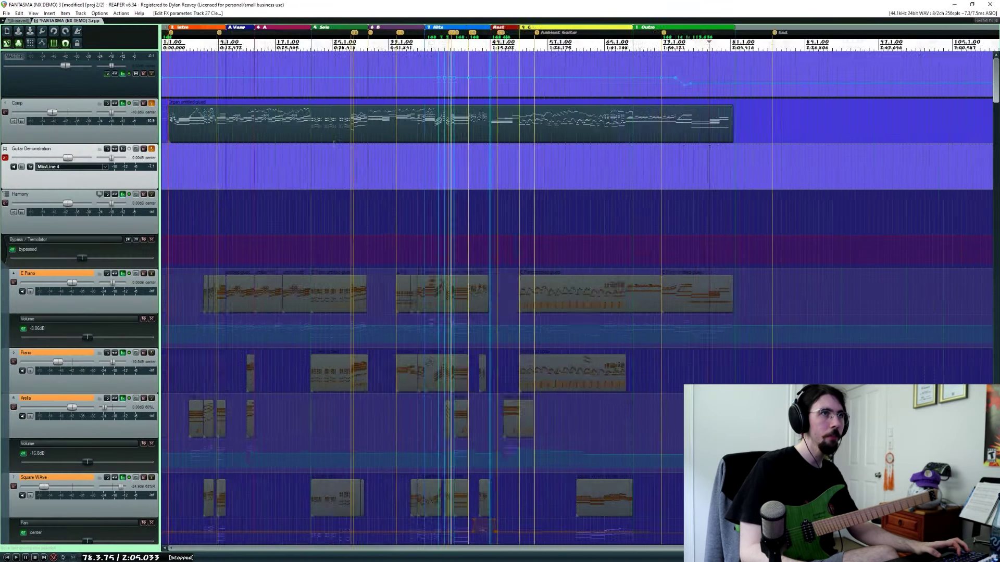
pyautogui.click(268, 123)
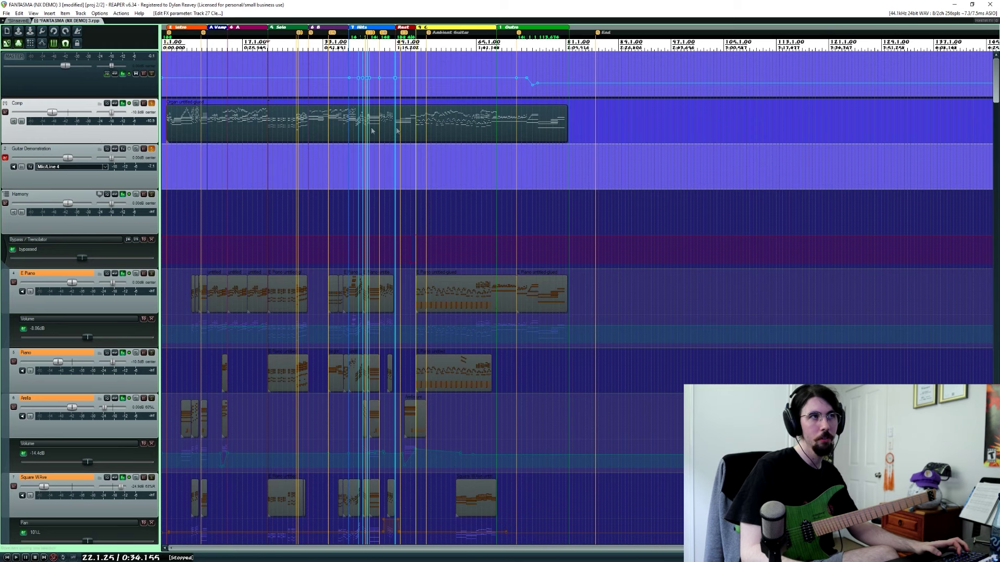
pyautogui.scroll(-3, 270, 266)
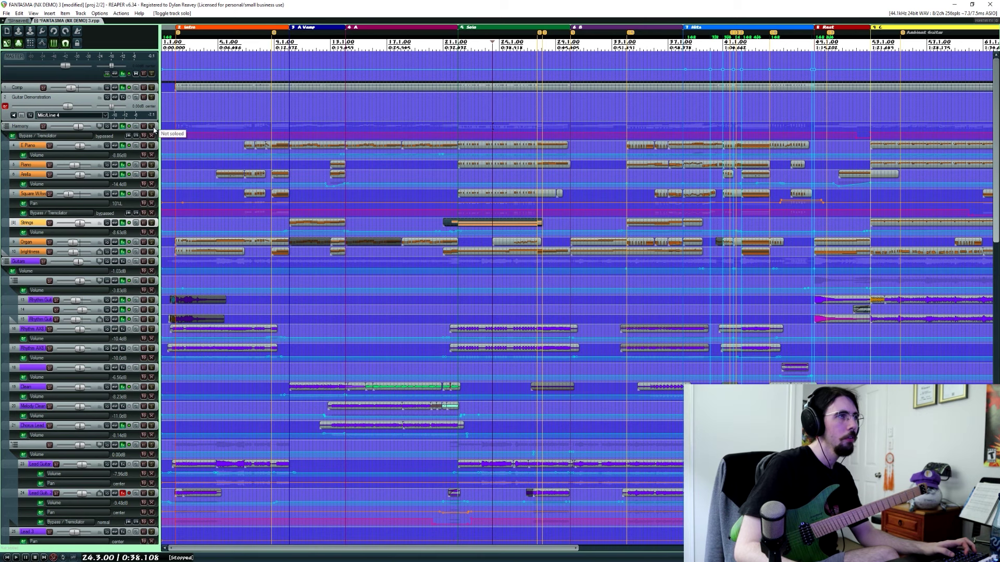
pyautogui.click(19, 129)
pyautogui.click(151, 127)
pyautogui.press('space')
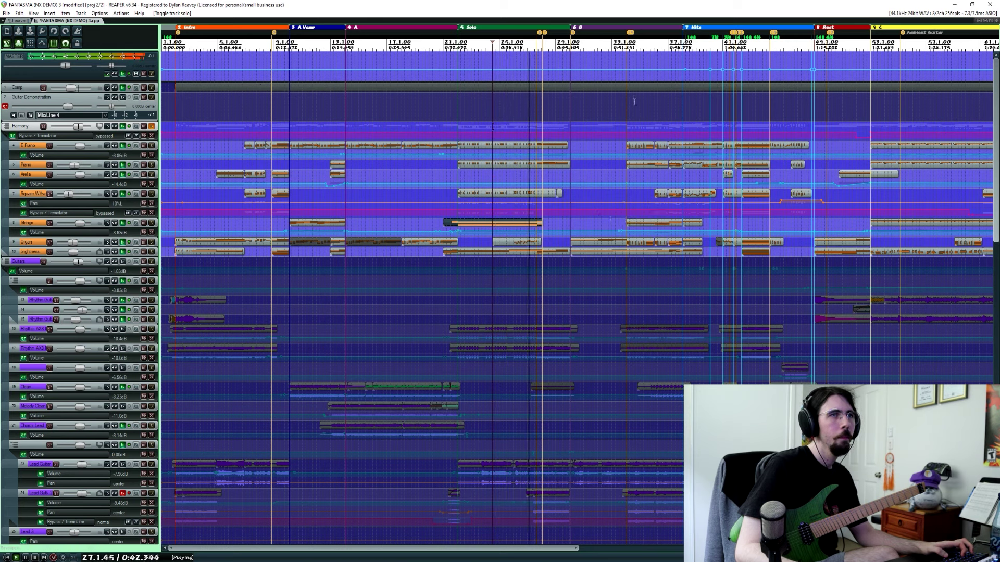
pyautogui.click(581, 238)
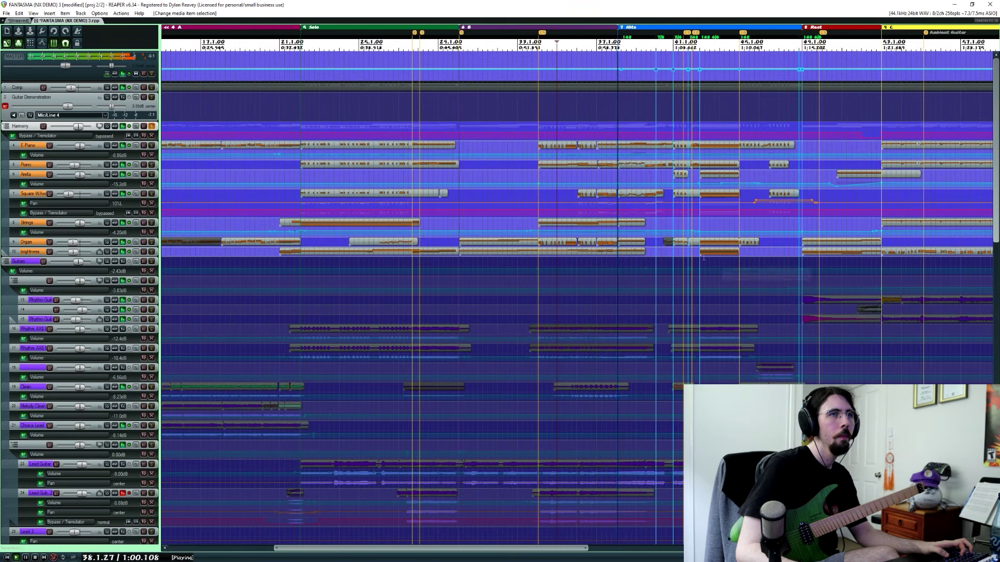
pyautogui.press('space')
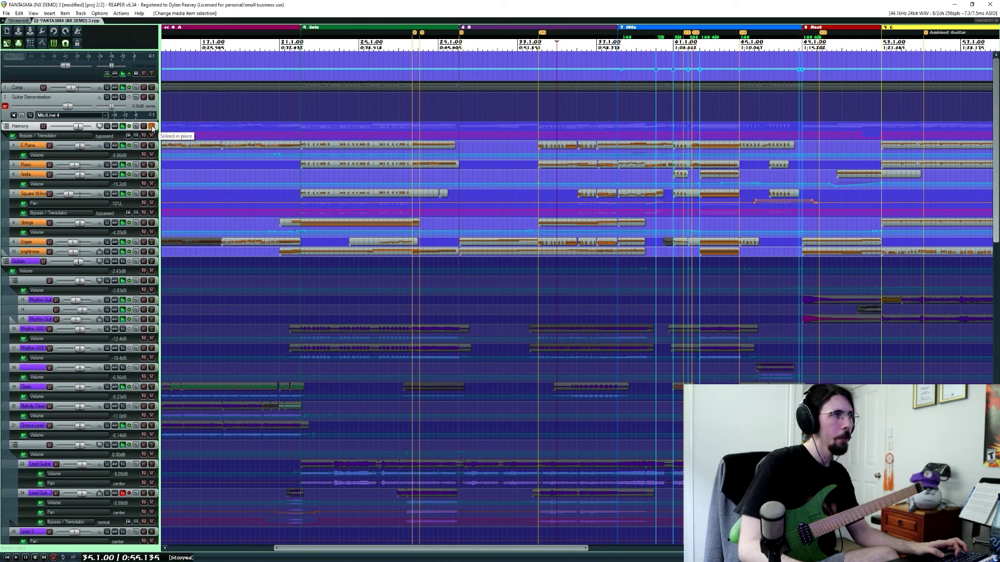
pyautogui.click(151, 126)
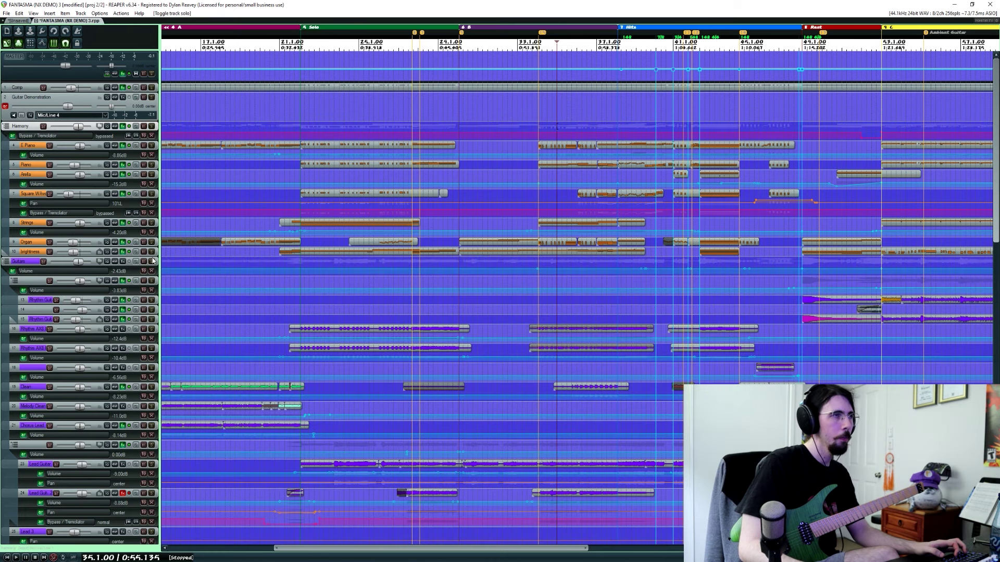
# Solo the Guitars folder and play it from around bar 33
pyautogui.click(152, 262)
pyautogui.click(522, 281)
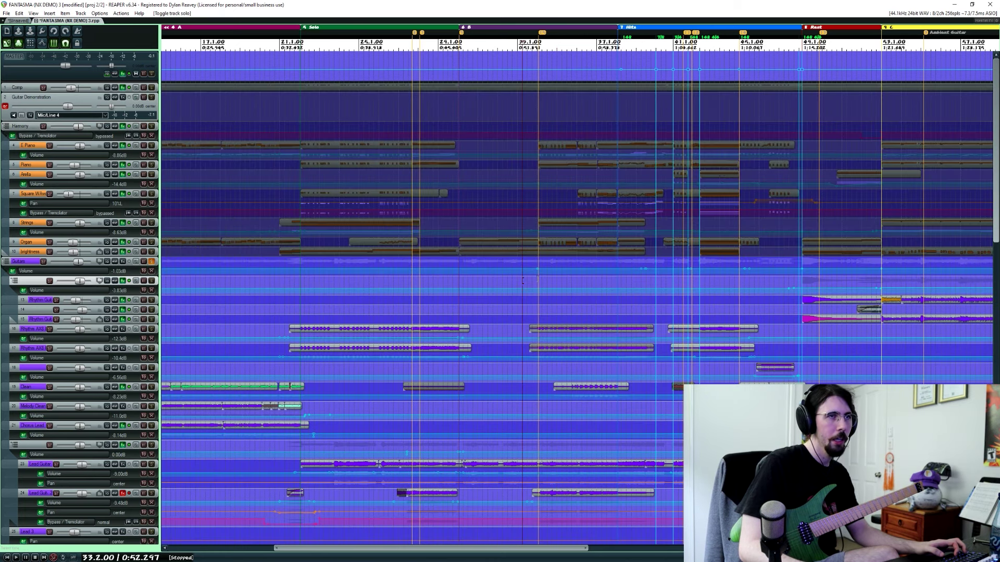
pyautogui.scroll(3, 549, 280)
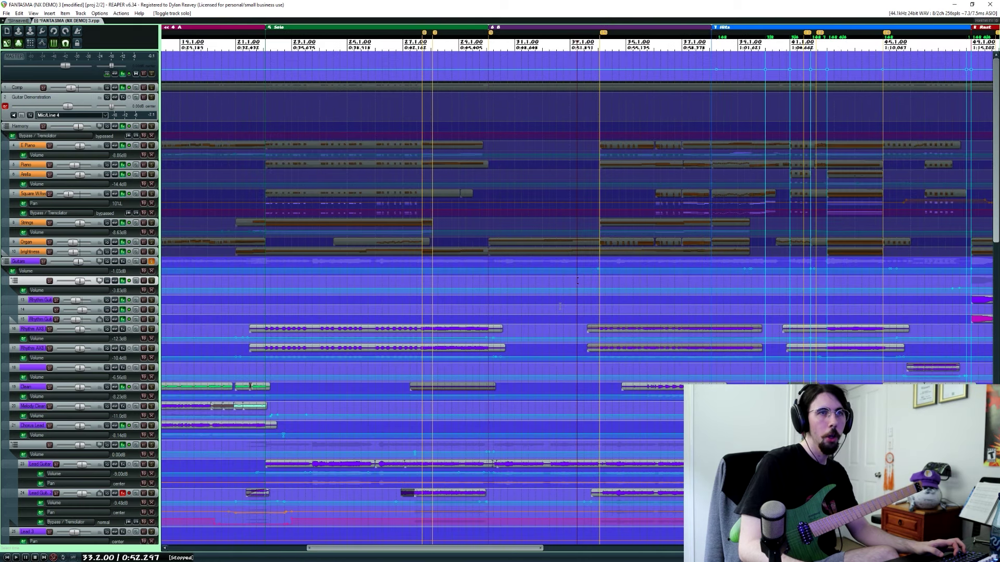
pyautogui.press('space')
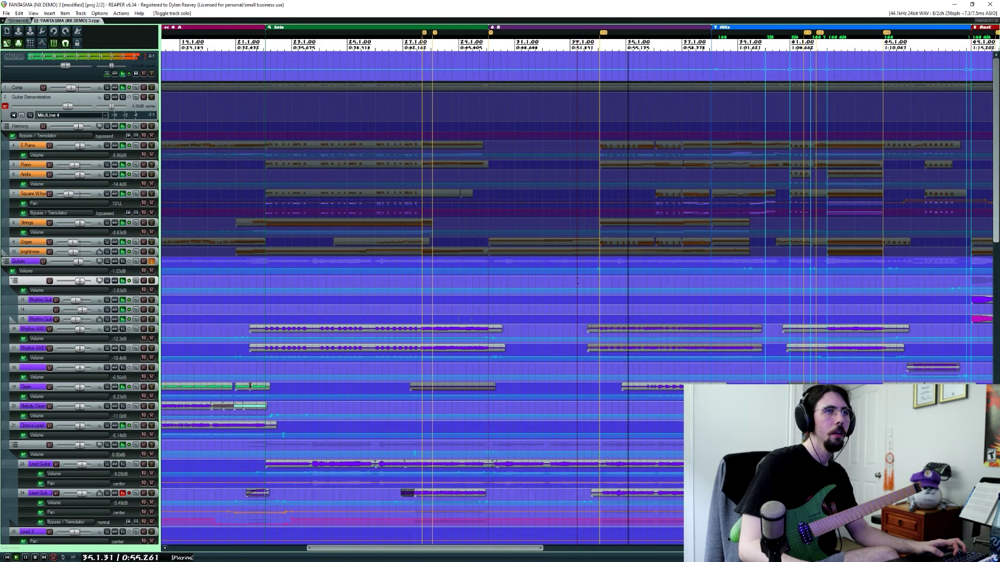
# Replay from the Solo section start near bar 21, then stop at bar 22
pyautogui.scroll(-3, 546, 281)
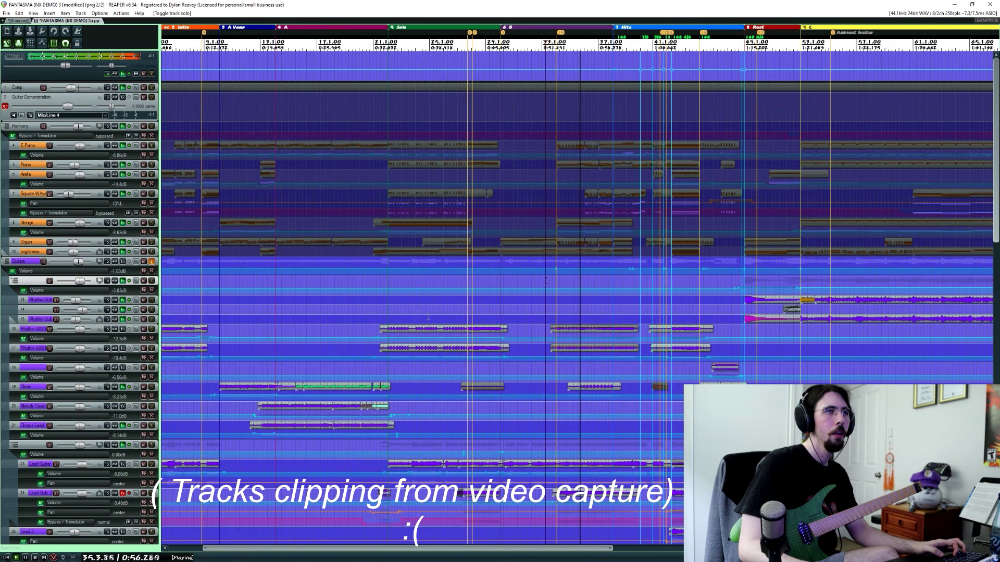
pyautogui.click(388, 310)
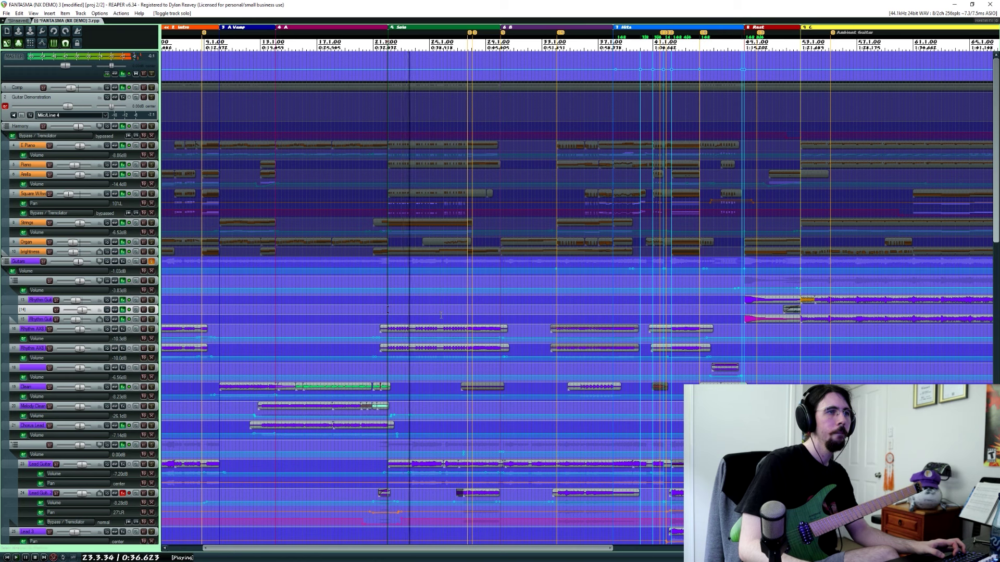
pyautogui.press('space')
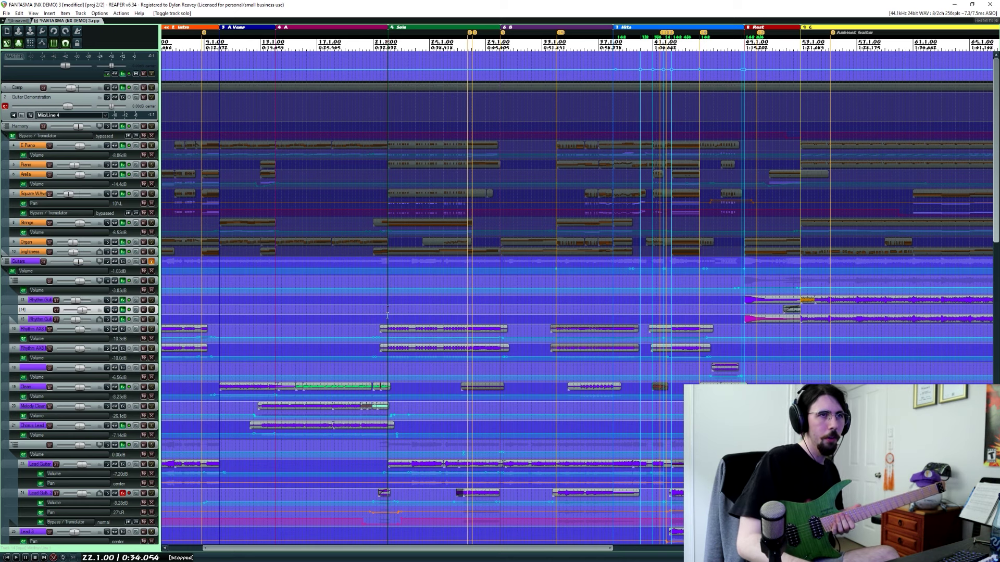
# Solo the lead guitar folder and play the guitar solo around bar 22
pyautogui.click(152, 445)
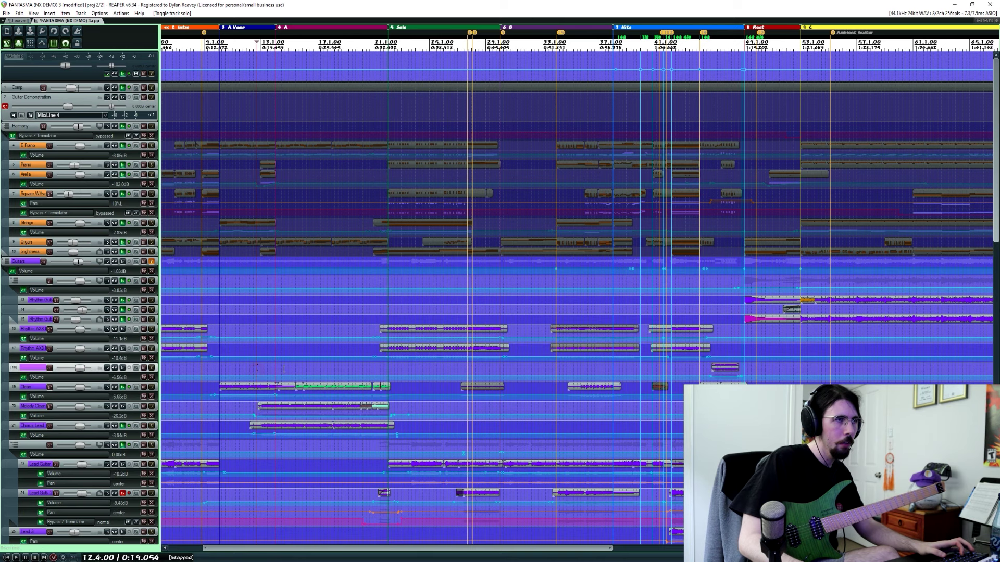
pyautogui.press('=')
pyautogui.press('space')
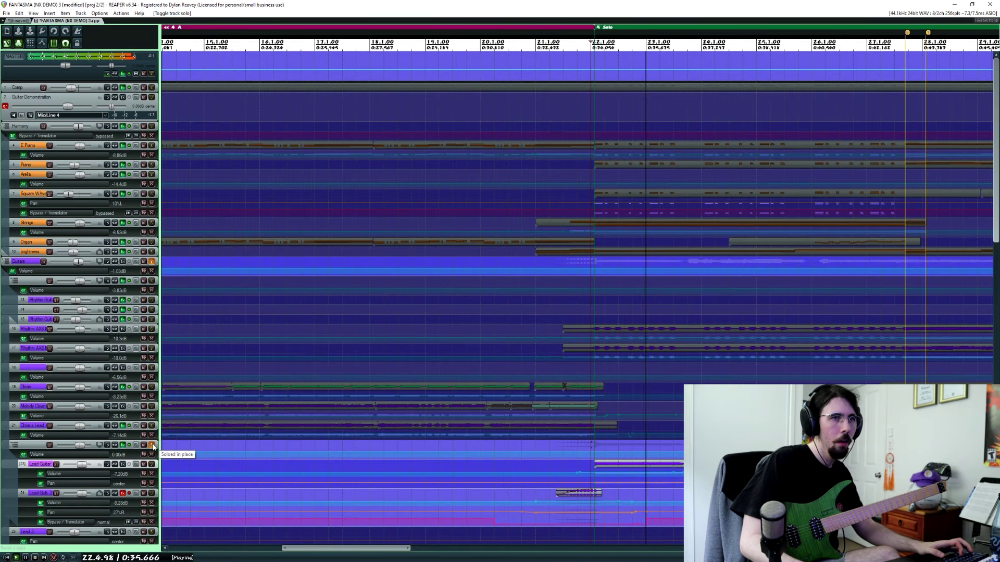
pyautogui.press('space')
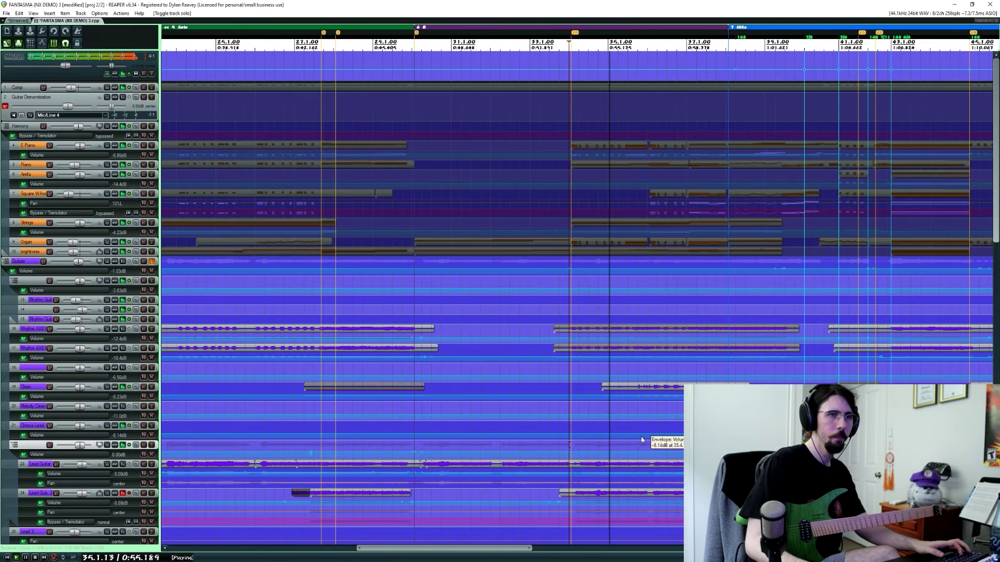
# Stop playback near bar 42 and set the play position to bar 36
pyautogui.scroll(-2, 625, 435)
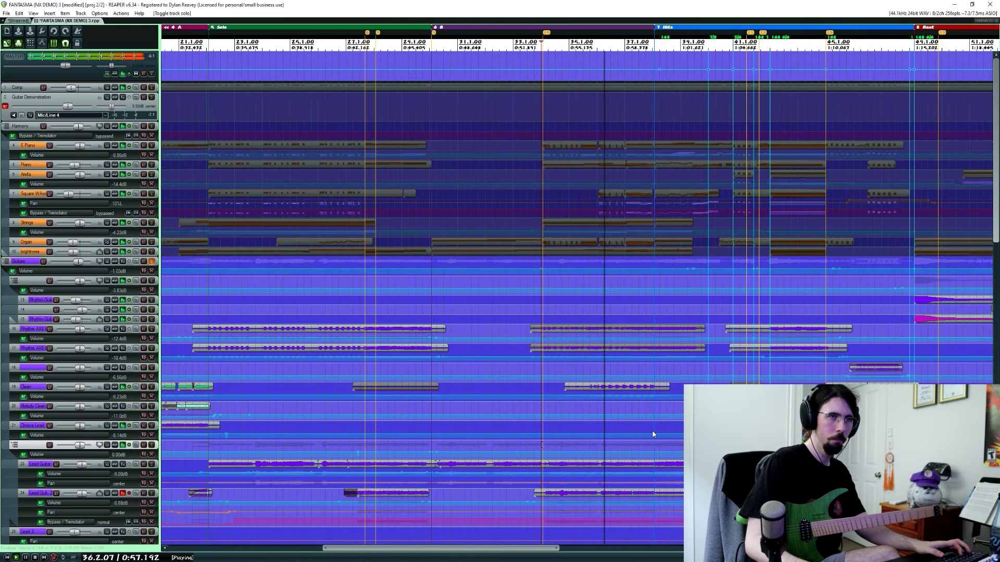
pyautogui.press('space')
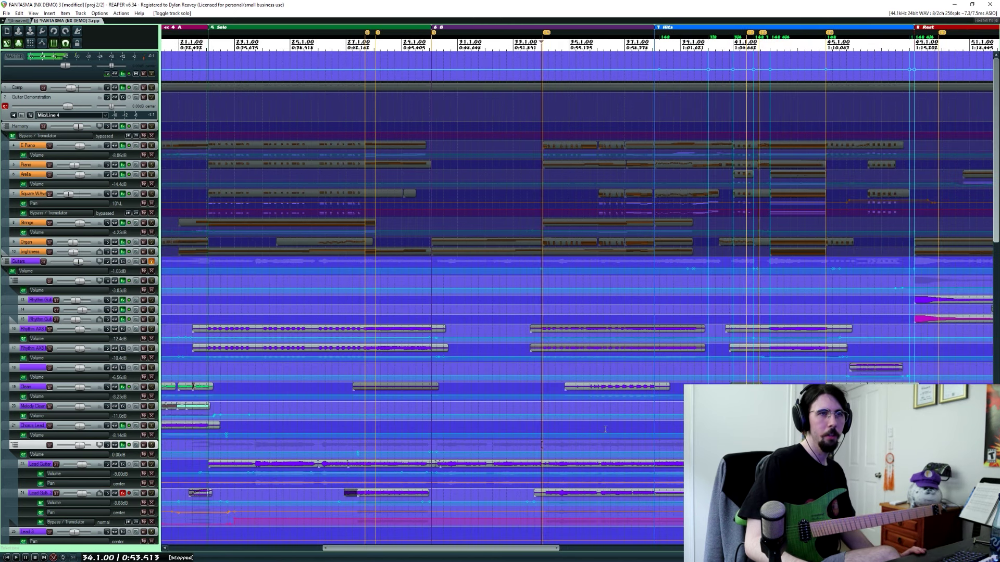
pyautogui.click(604, 428)
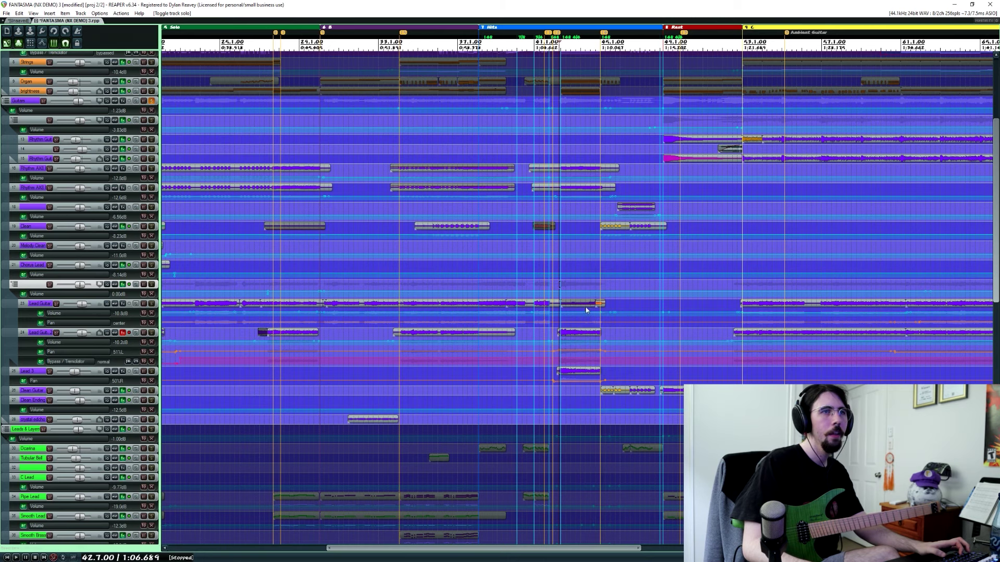
# Play the arrangement from bar 45, then stop
pyautogui.scroll(3, 586, 310)
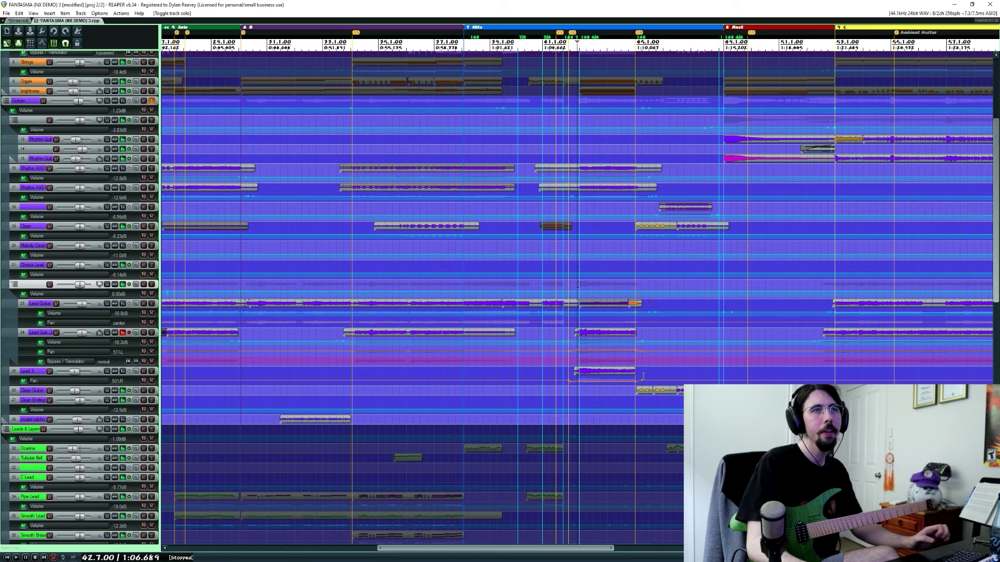
pyautogui.click(635, 247)
pyautogui.press('space')
pyautogui.scroll(-4, 570, 245)
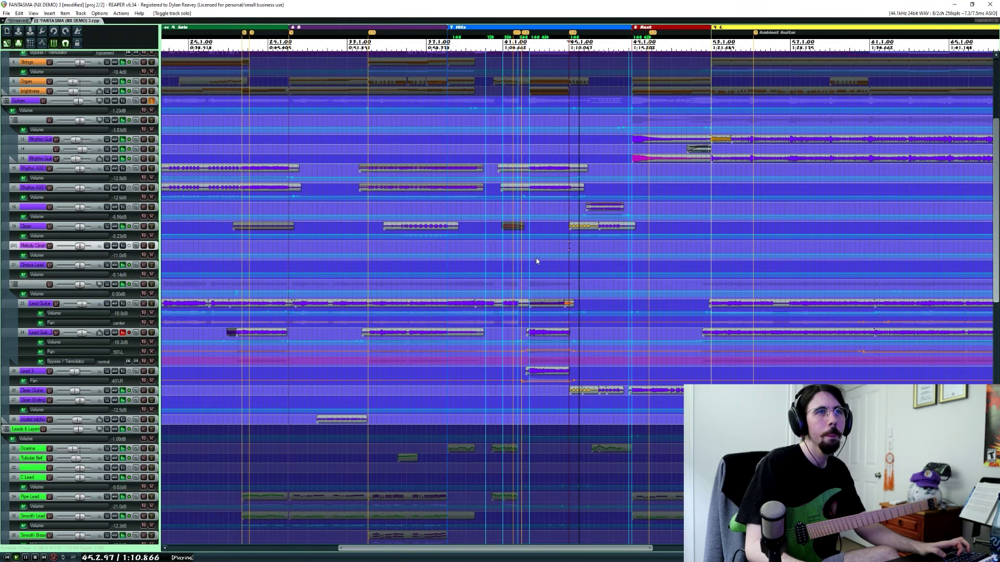
pyautogui.press('space')
pyautogui.scroll(4, 556, 235)
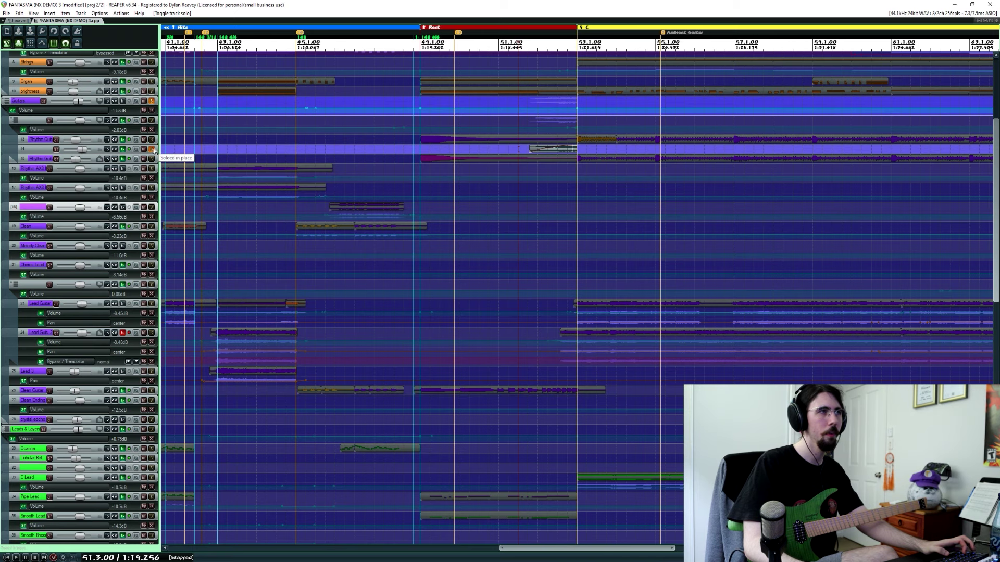
# Add a 1.716 s fade-in to track 14's clip before section C and audition it
pyautogui.click(604, 164)
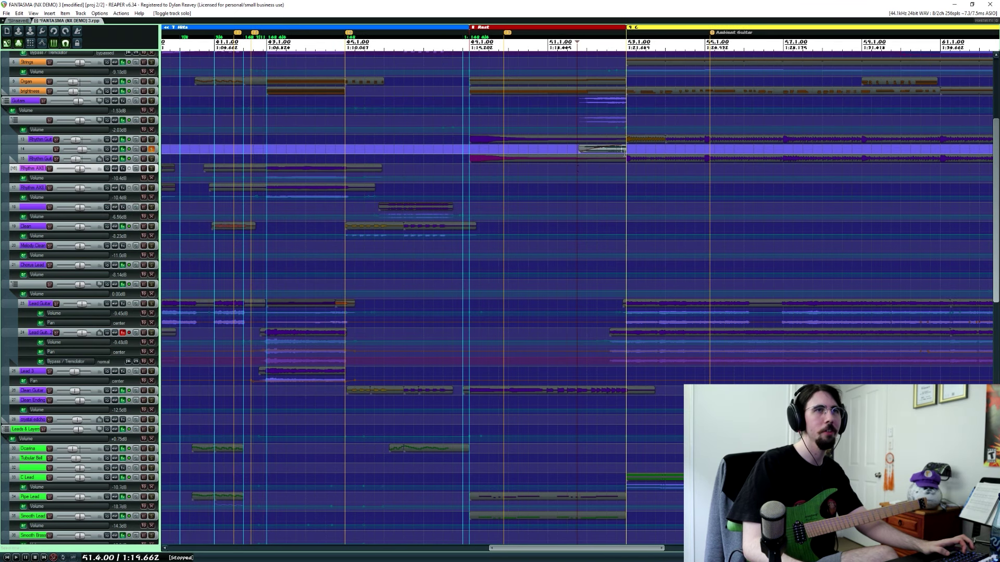
pyautogui.moveTo(620, 148); pyautogui.dragTo(620, 148)
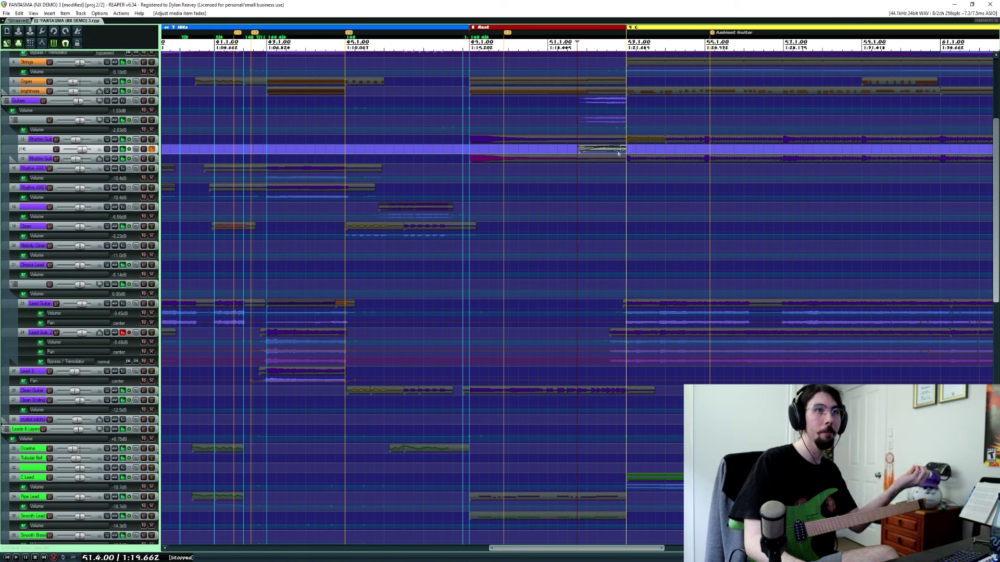
pyautogui.press('space')
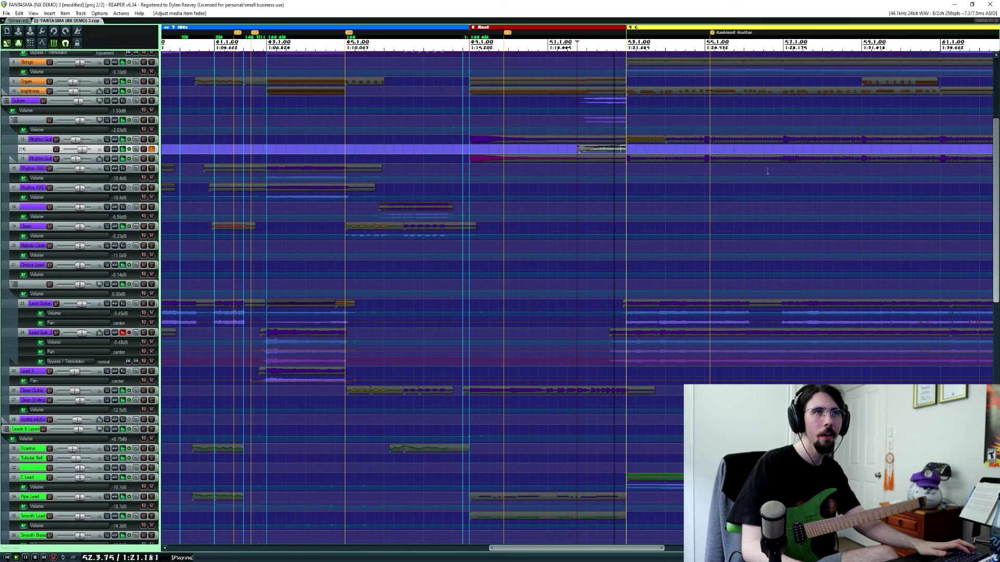
pyautogui.press('space')
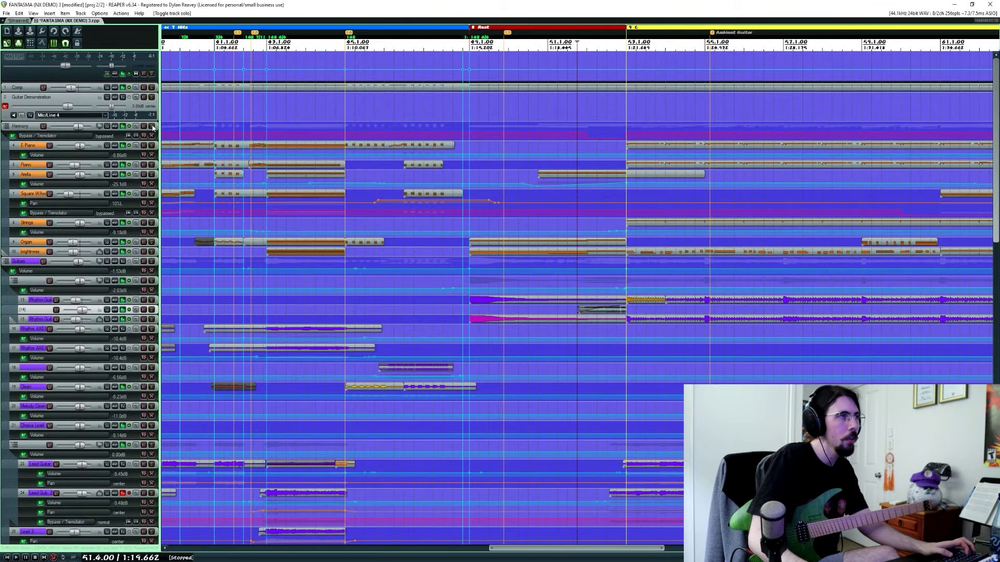
# Select and solo the Harmony folder, then play its keys, strings, and organ layers
pyautogui.click(157, 128)
pyautogui.click(152, 127)
pyautogui.press('space')
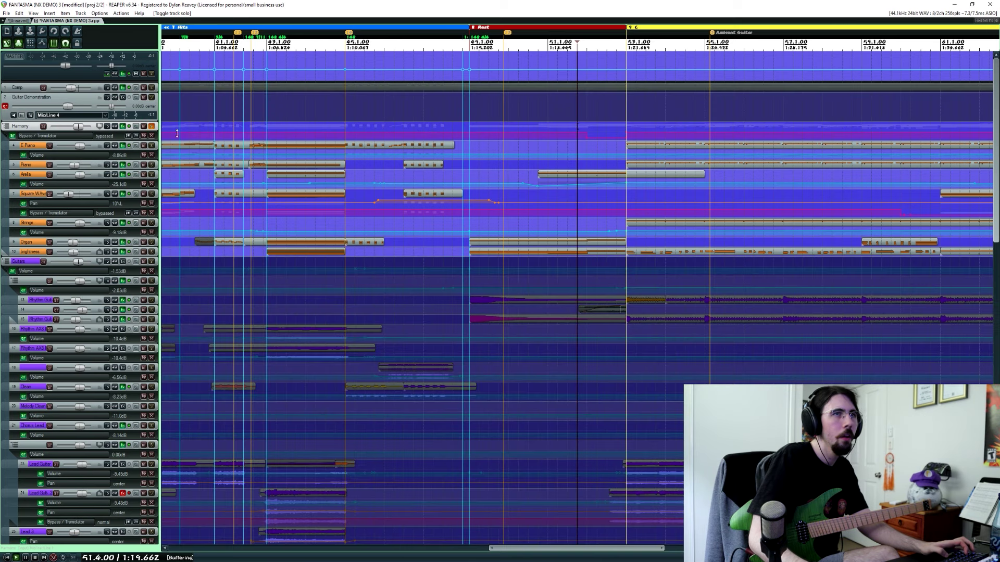
pyautogui.press('space')
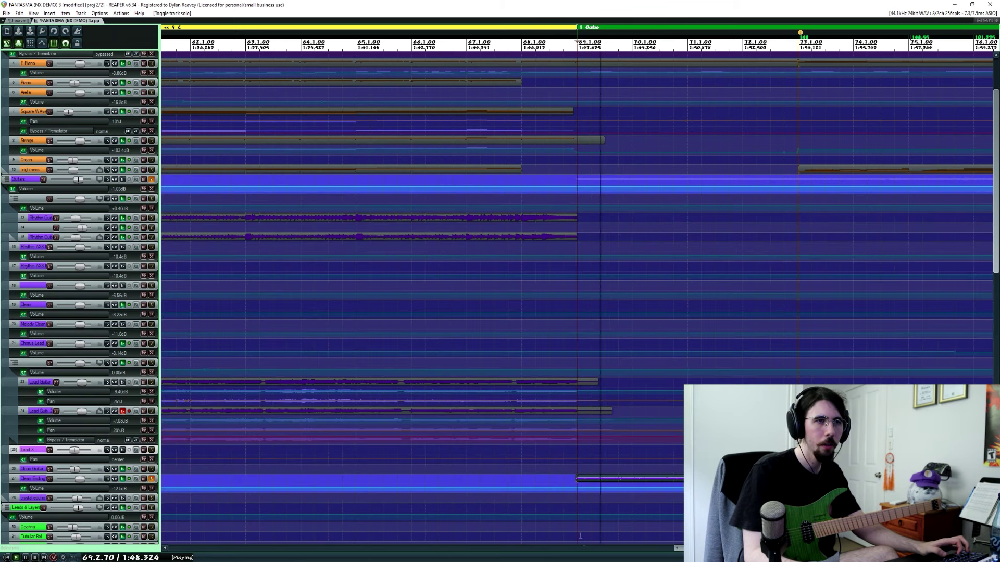
pyautogui.press('space')
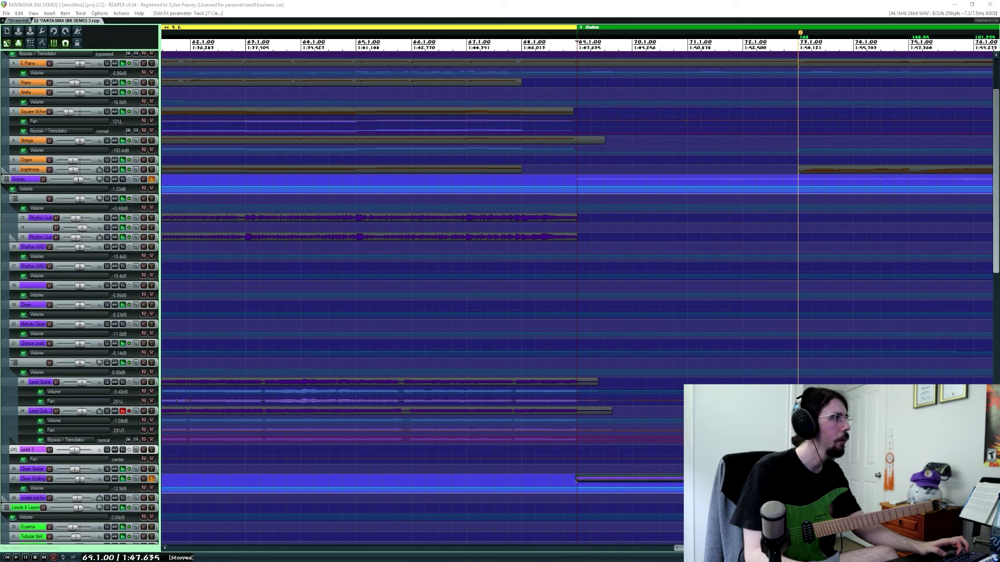
# Open the Clean Ending track's amp plugin and show its delay and reverb pedals
pyautogui.click(123, 479)
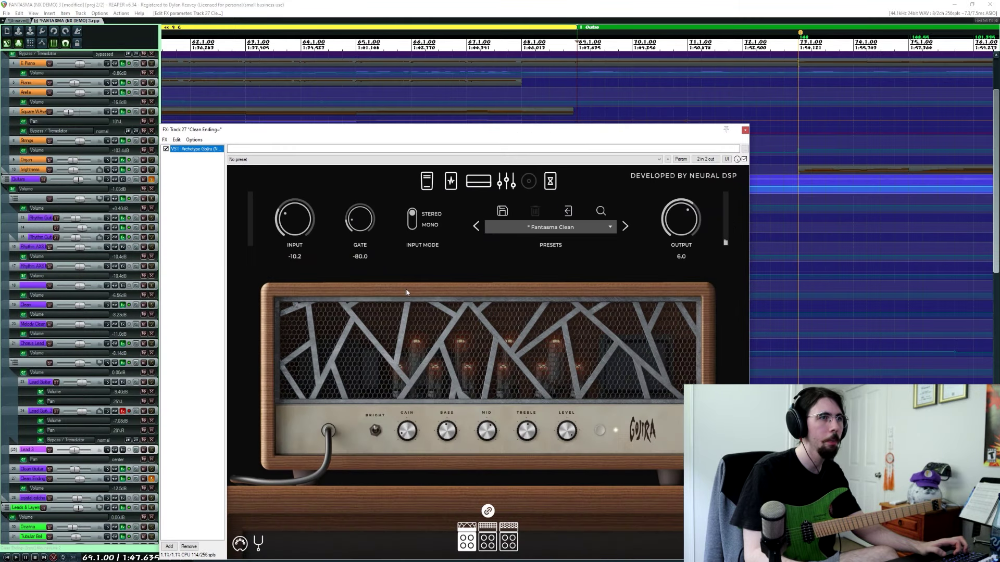
pyautogui.click(550, 180)
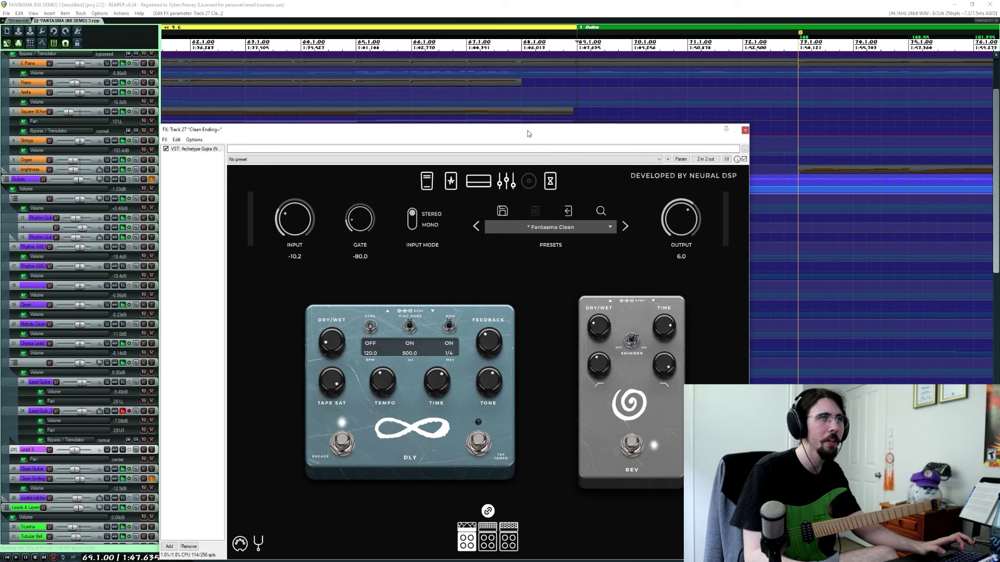
pyautogui.moveTo(528, 134); pyautogui.dragTo(464, 81)
# Play the guitar section with the plugin open, then close it and stop playback
pyautogui.press('space')
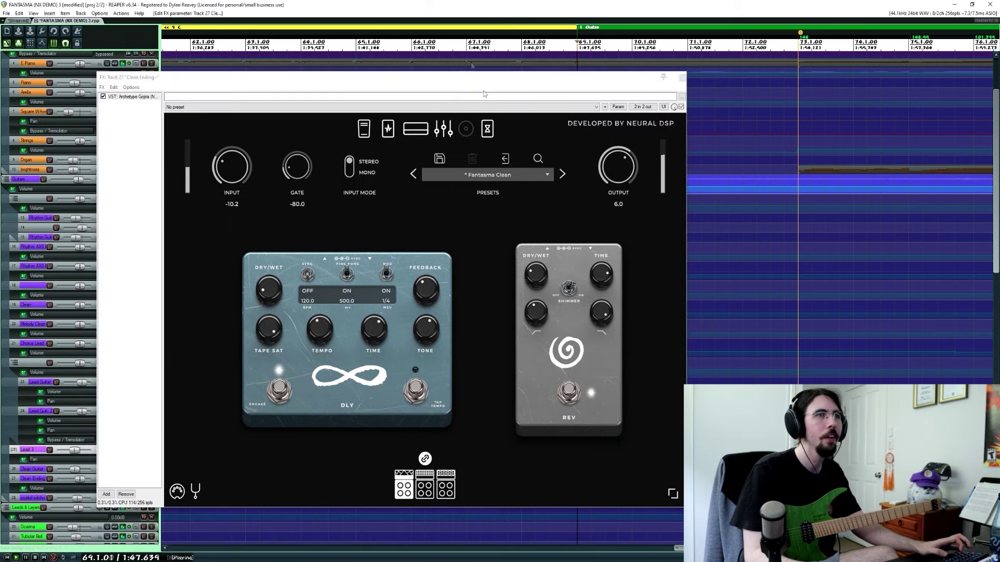
pyautogui.click(683, 79)
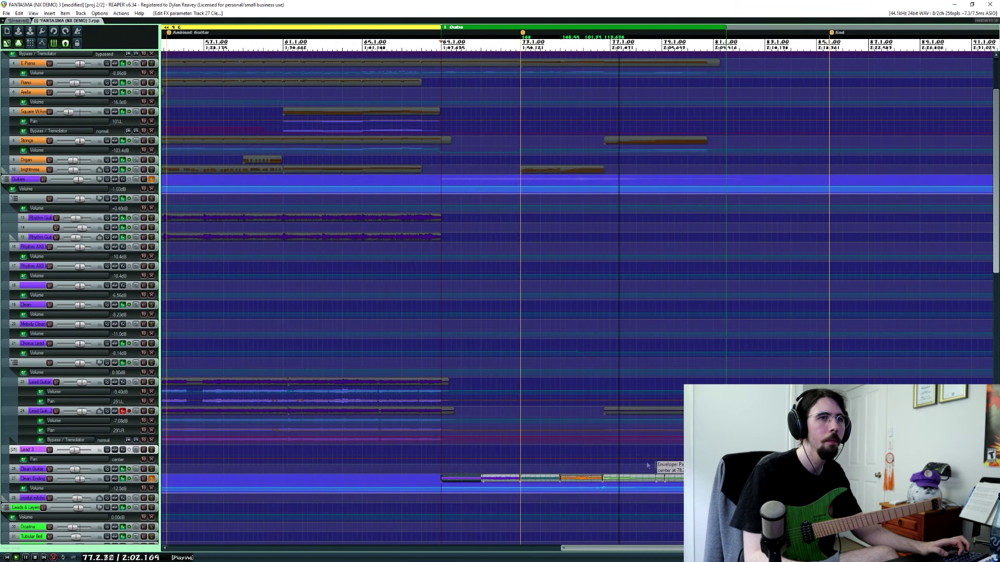
pyautogui.press('space')
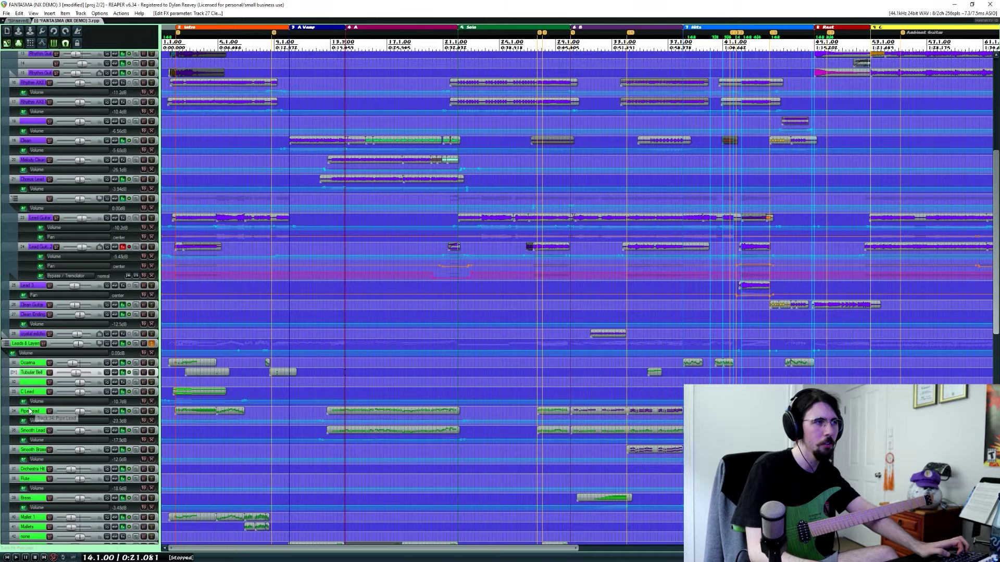
# Stop playback of the soloed Leads & Layers and jump ahead to around bar 32
pyautogui.scroll(-3, 5, 473)
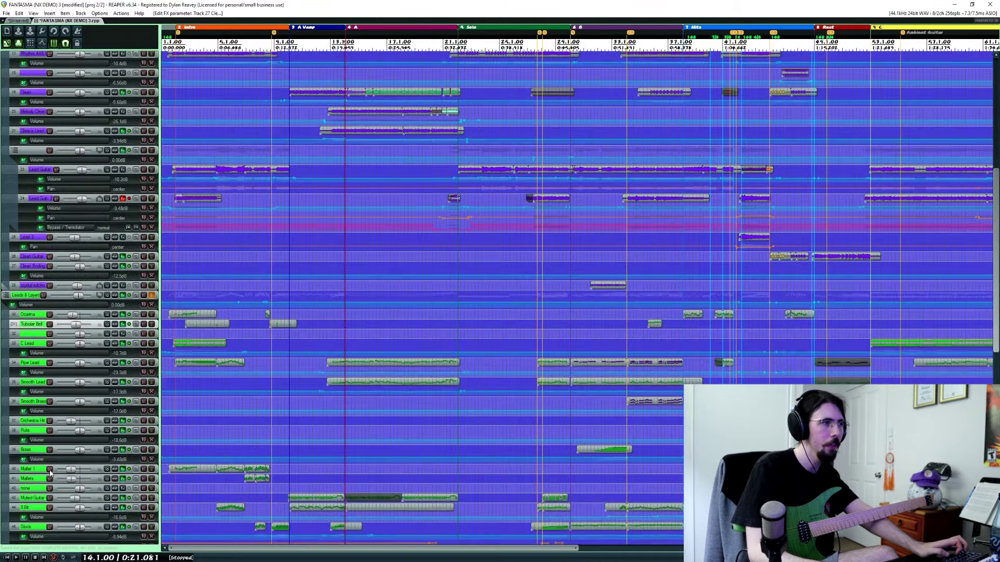
pyautogui.scroll(3, 148, 248)
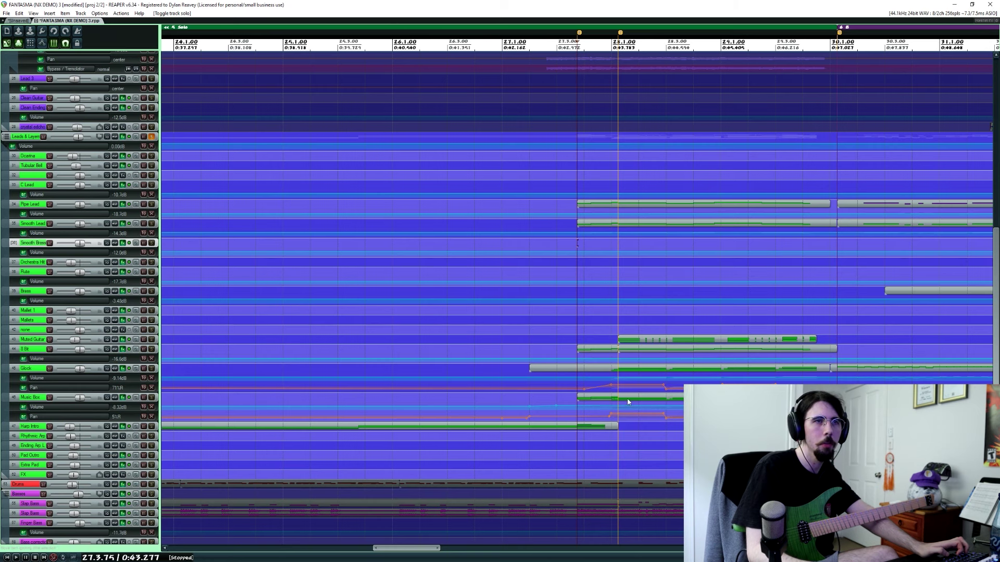
pyautogui.scroll(-3, 677, 426)
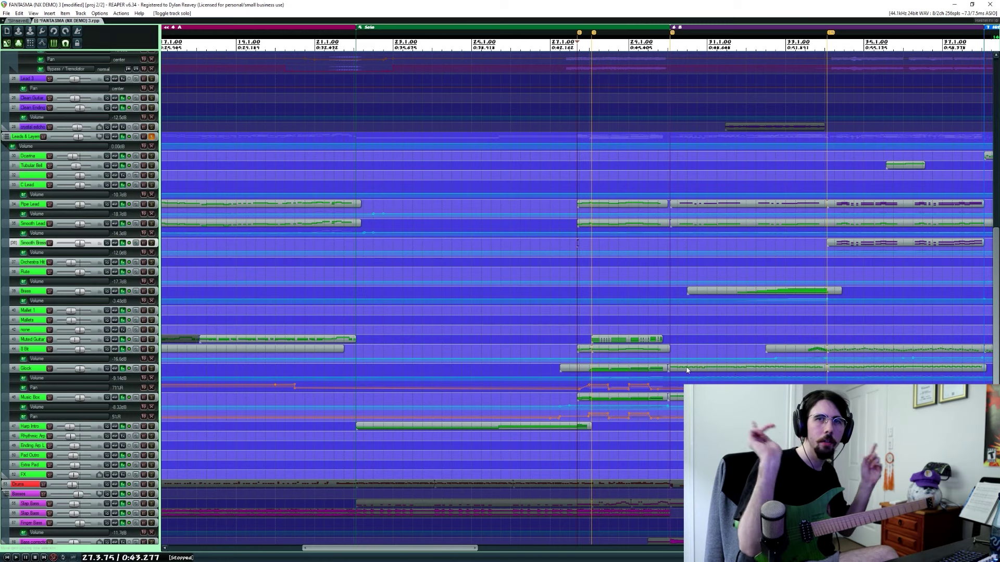
pyautogui.press('space')
pyautogui.scroll(-2, 577, 243)
pyautogui.click(575, 329)
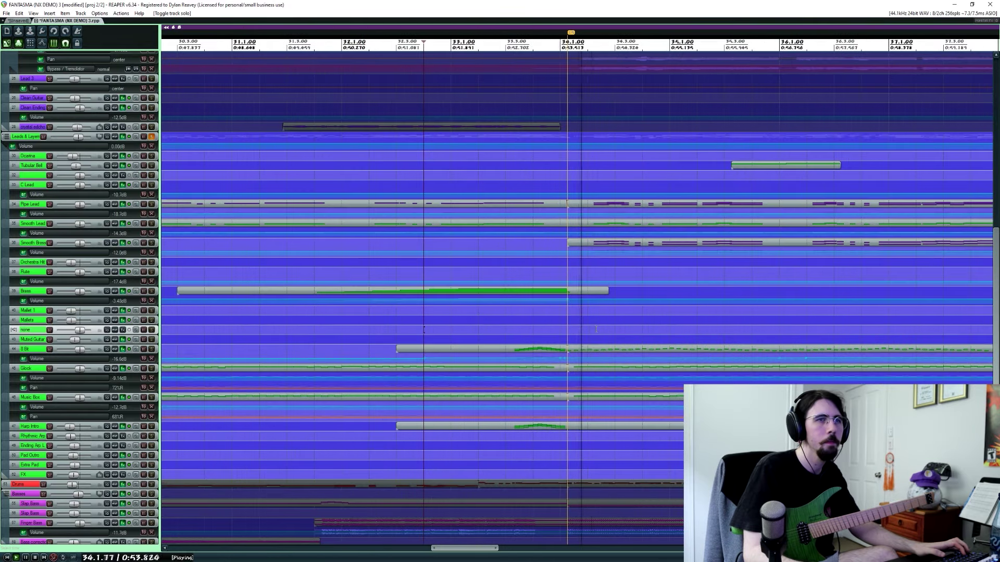
# Stop at bar 34, then resume auditioning the synth and orchestral layers from bar 41
pyautogui.scroll(2, 575, 329)
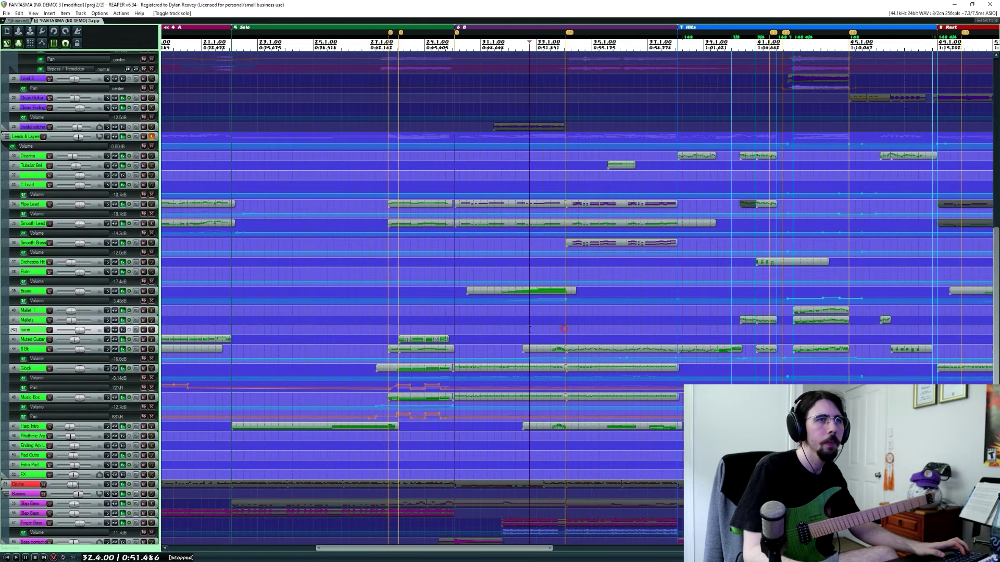
pyautogui.click(577, 329)
pyautogui.press('space')
pyautogui.scroll(2, 578, 329)
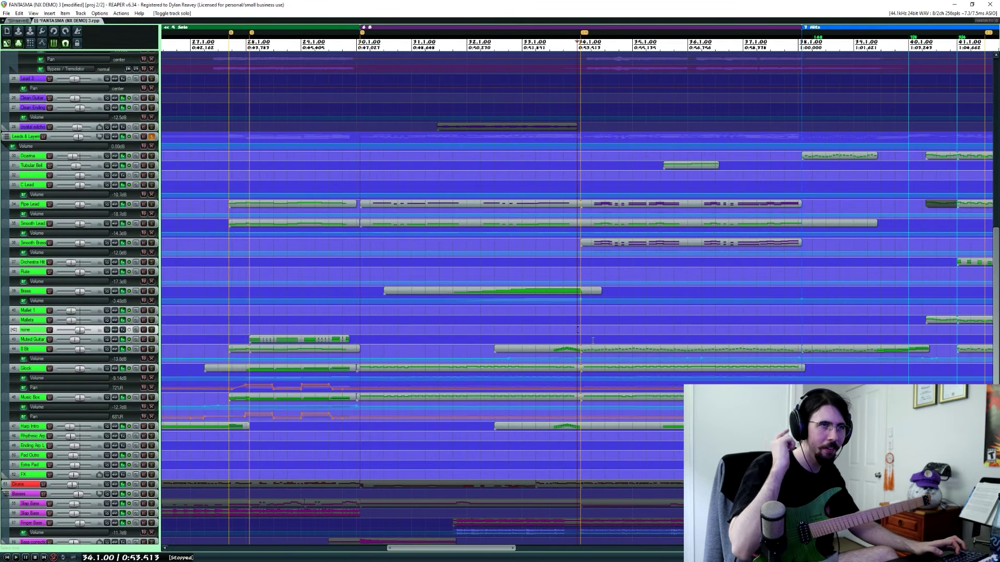
pyautogui.scroll(-2, 593, 341)
pyautogui.click(671, 319)
pyautogui.press('space')
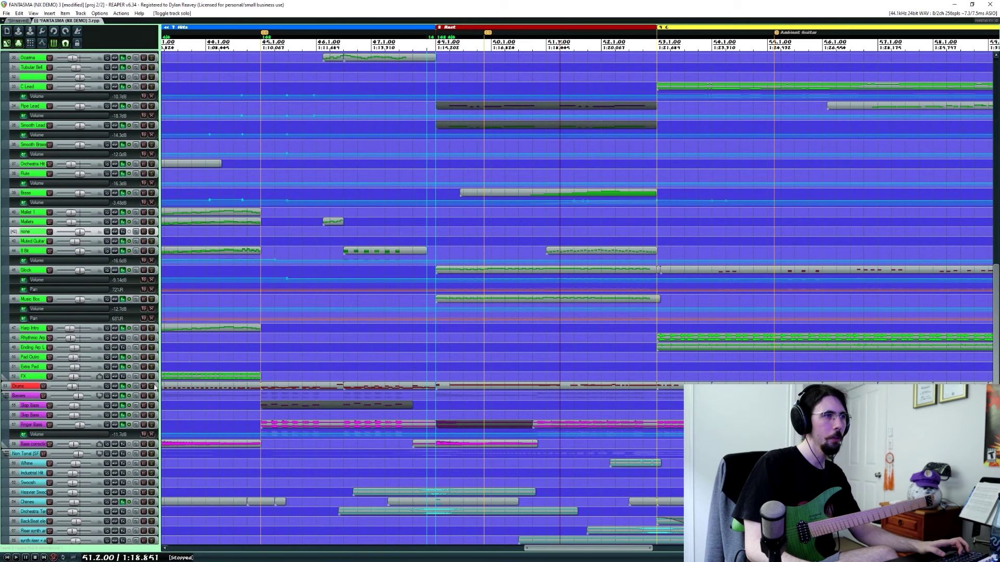
# Solo the Drums track and play it alone, jumping to bars 47 and 22 before stopping
pyautogui.click(151, 386)
pyautogui.press('space')
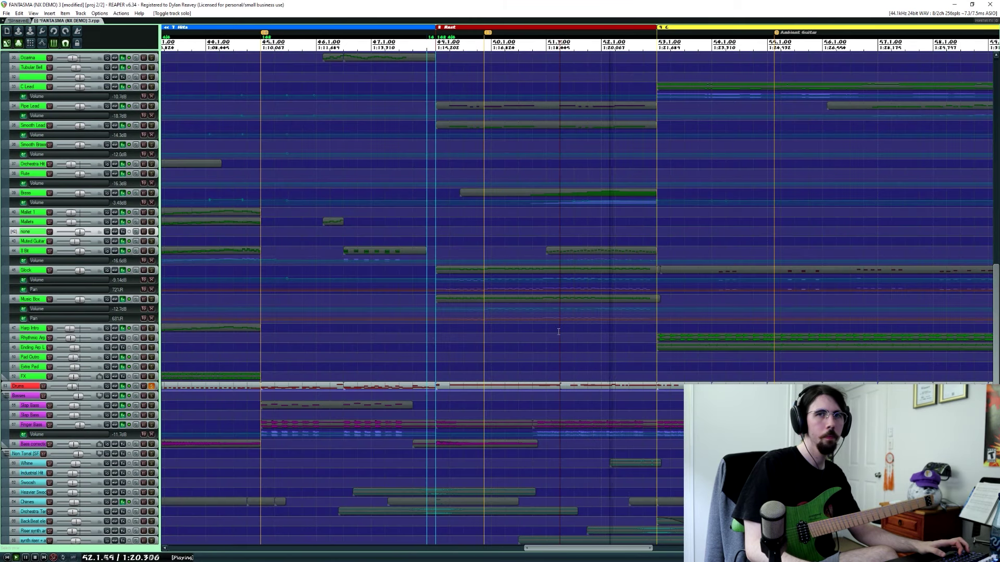
pyautogui.scroll(-3, 565, 374)
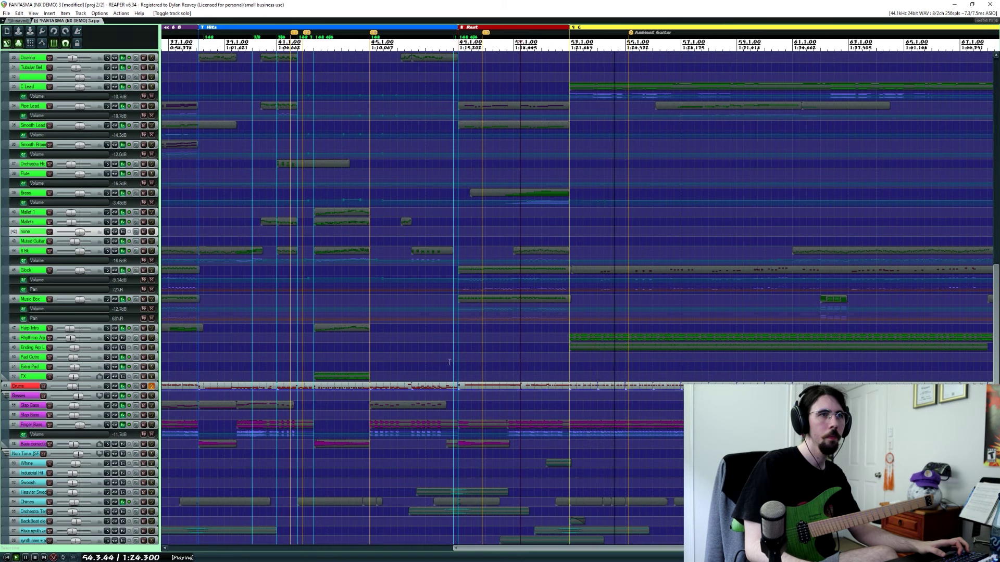
pyautogui.click(411, 360)
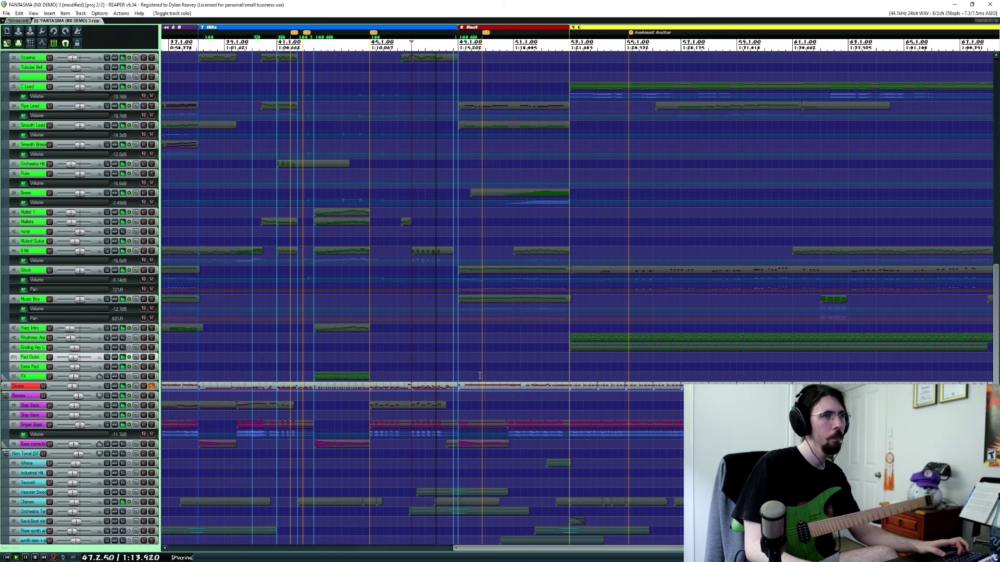
pyautogui.scroll(-3, 480, 375)
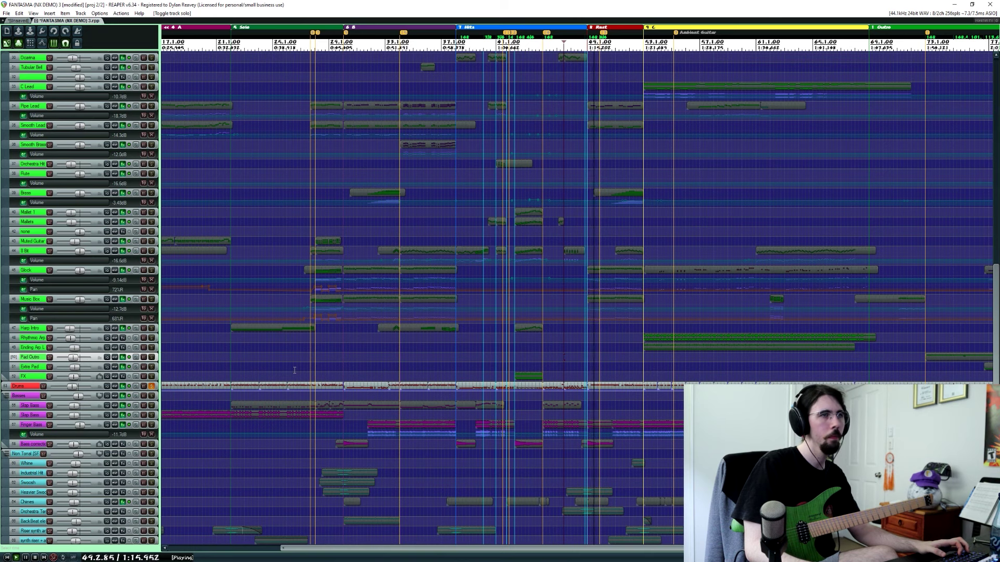
pyautogui.click(232, 368)
pyautogui.scroll(-3, 232, 368)
pyautogui.press('space')
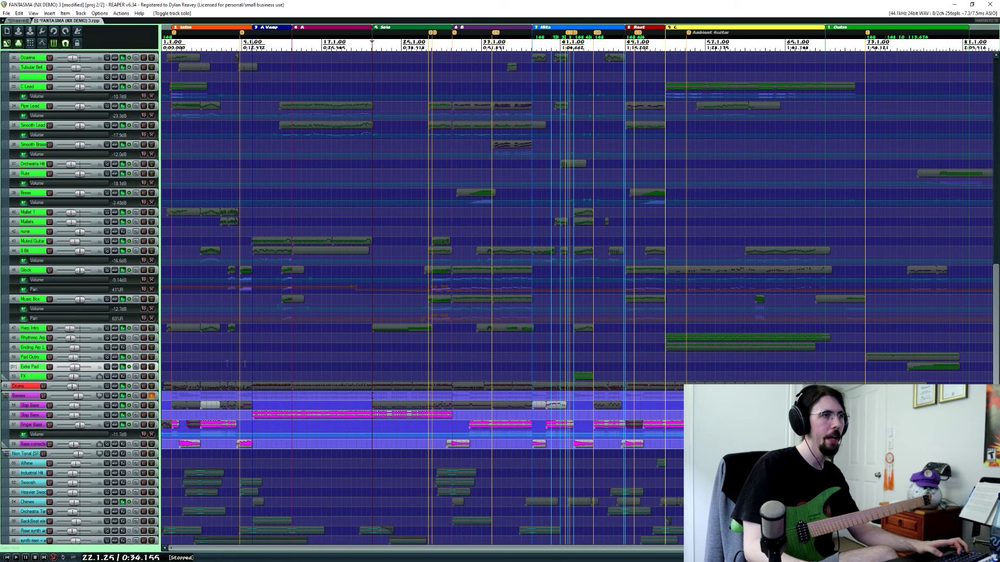
# Restart playback from bar 8 of the intro, then jump ahead to bars 22 and 32
pyautogui.click(206, 363)
pyautogui.scroll(4, 312, 361)
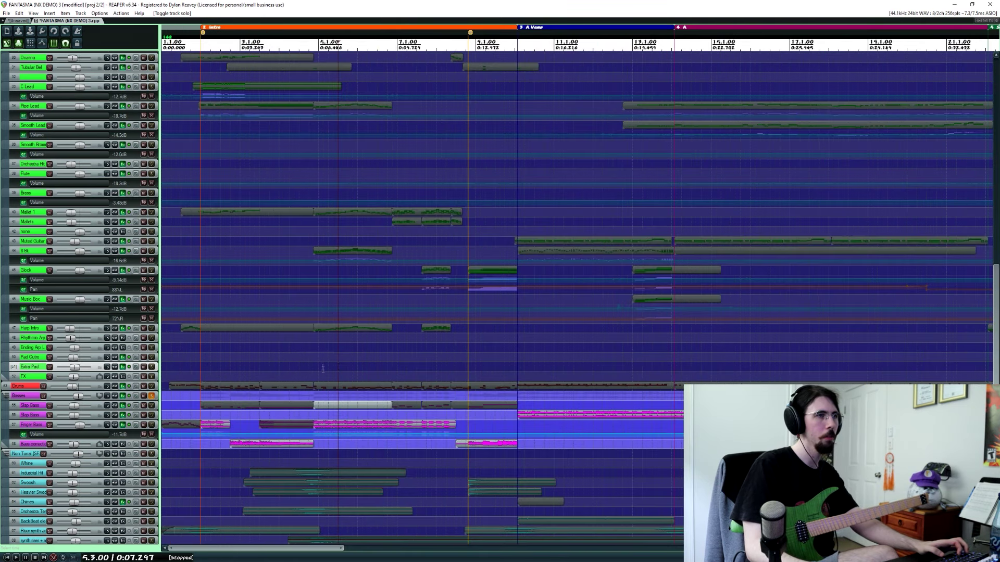
pyautogui.click(465, 356)
pyautogui.scroll(-2, 465, 356)
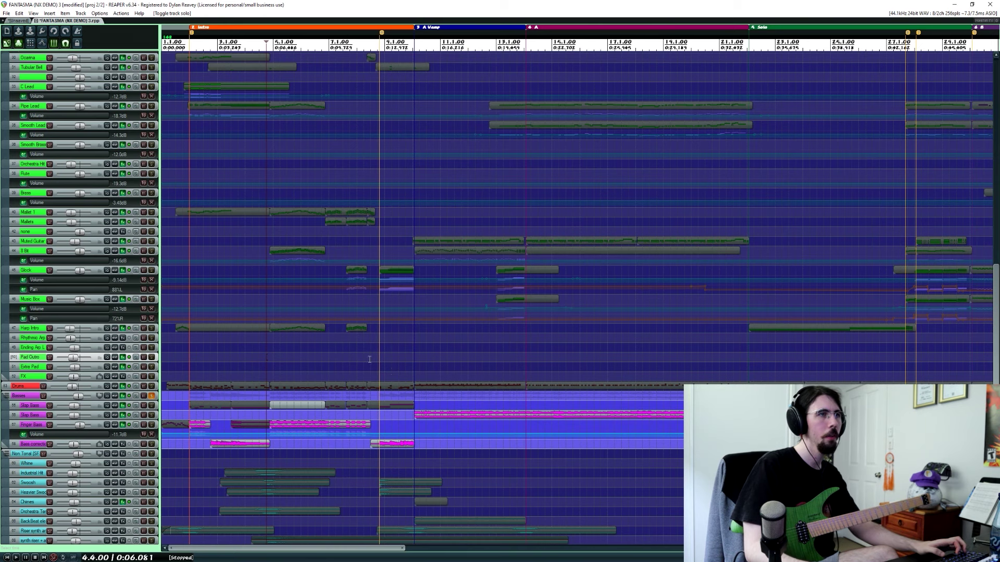
pyautogui.press('space')
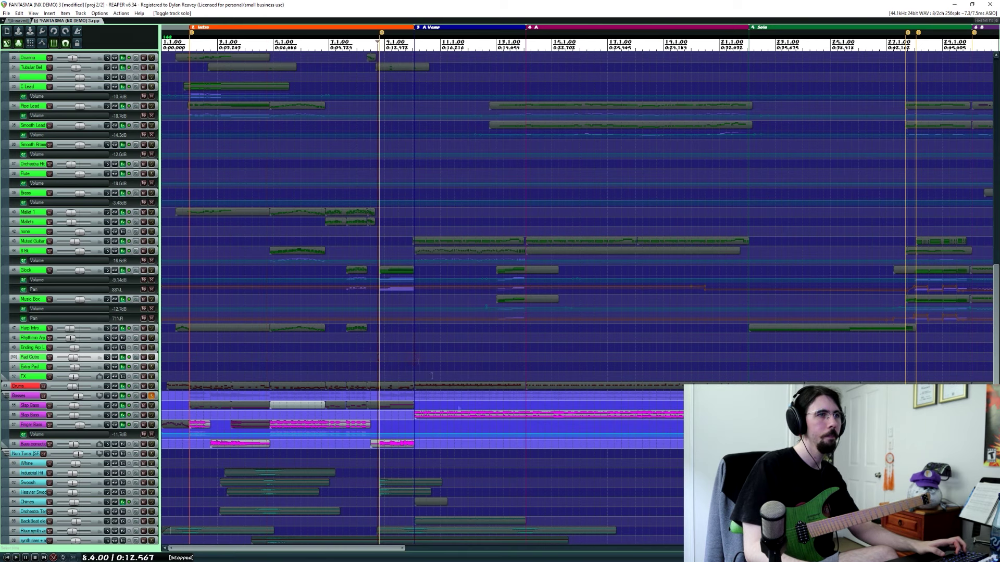
pyautogui.scroll(-5, 510, 382)
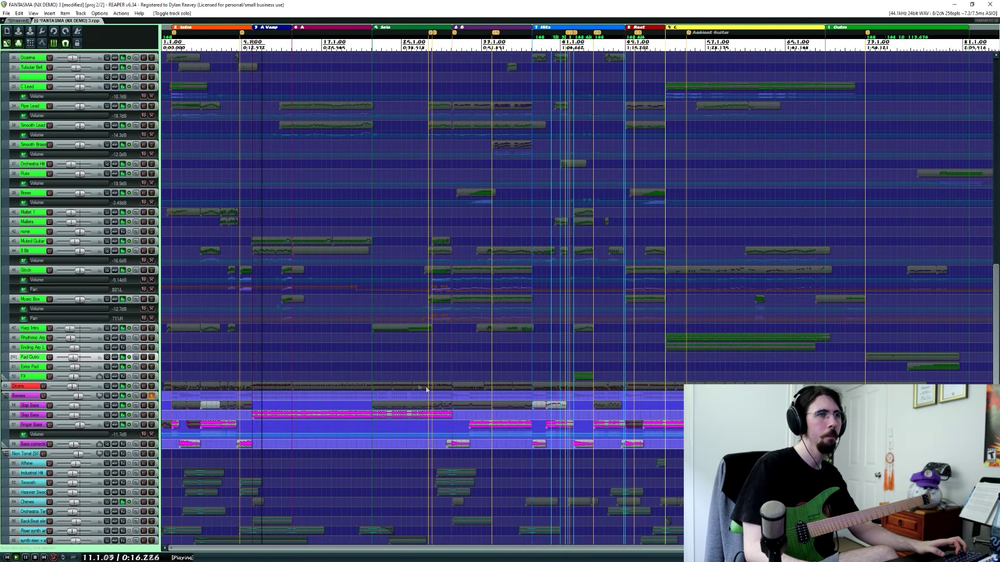
pyautogui.click(373, 367)
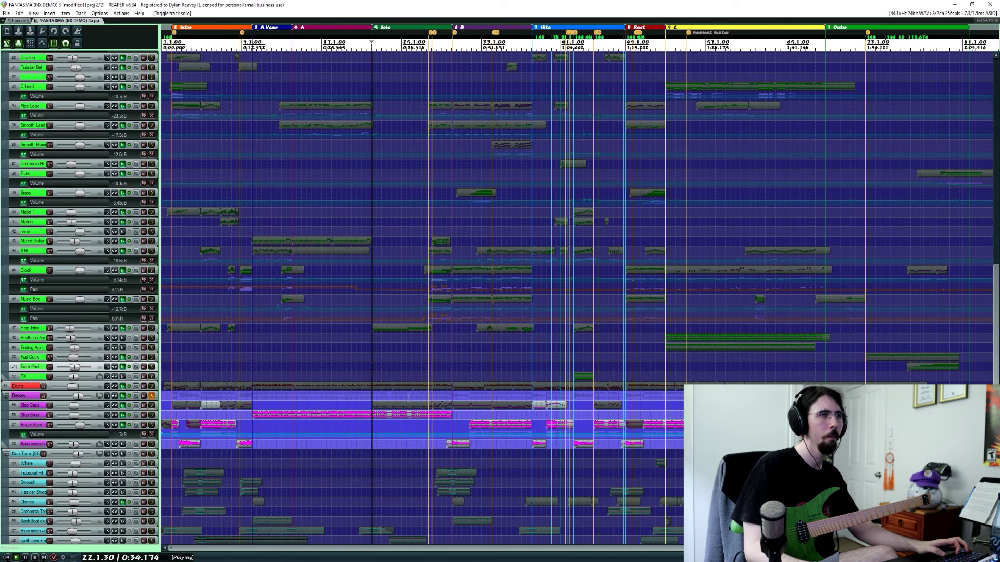
pyautogui.scroll(3, 404, 338)
pyautogui.scroll(-2, 405, 339)
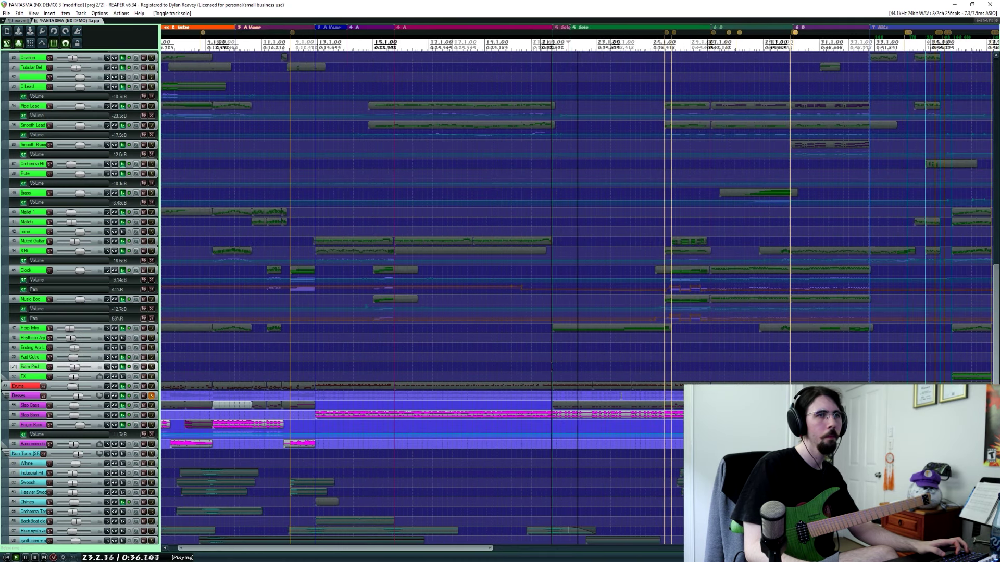
pyautogui.hscroll(3, 576, 430)
pyautogui.click(577, 430)
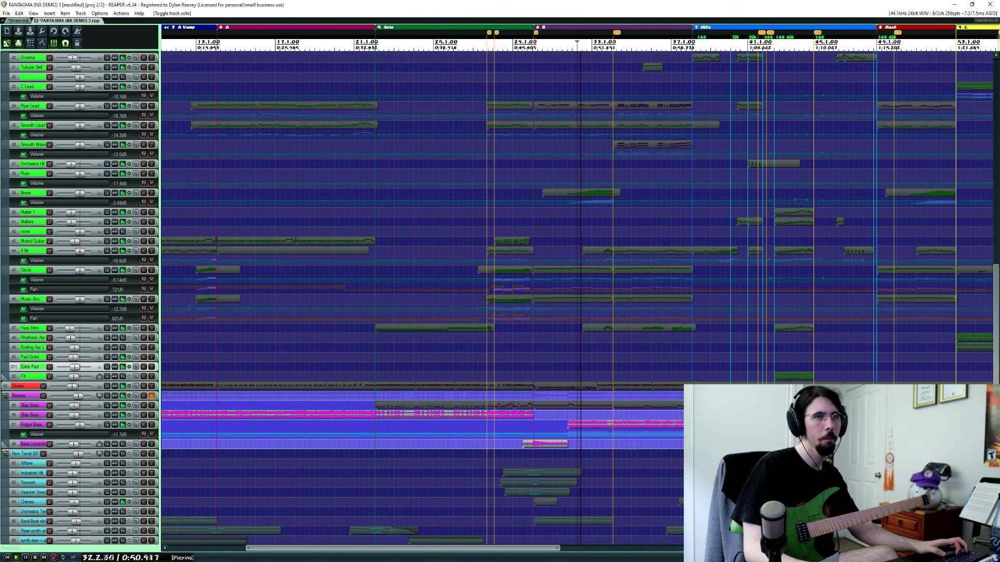